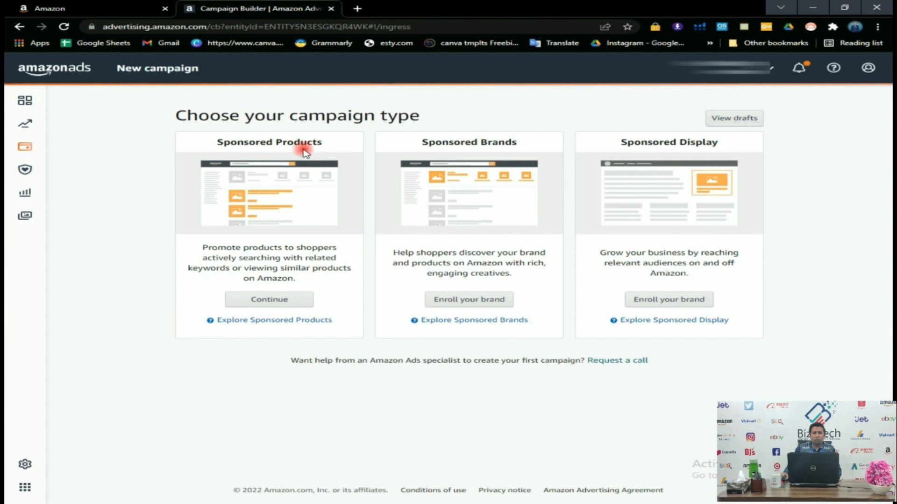
Start a new Sponsored Products campaign and look over its setup form
left_click(292, 305)
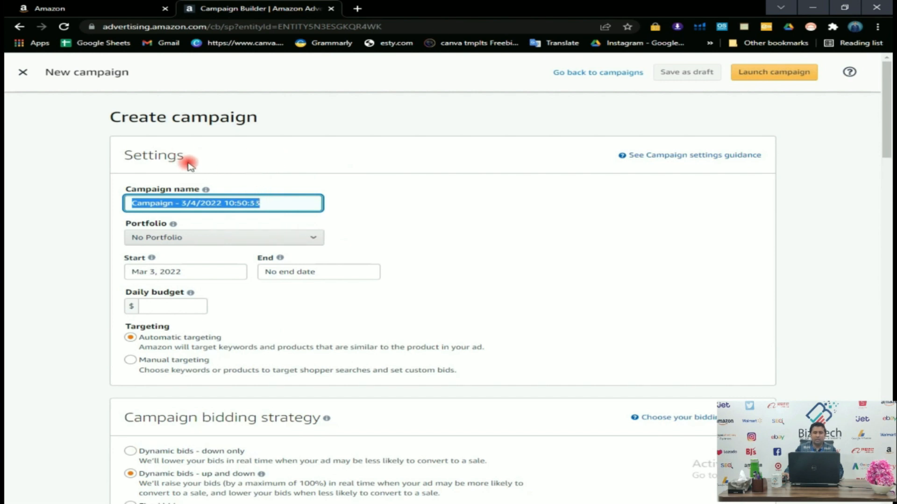
scroll(197, 166, "down", 10)
scroll(238, 214, "up", 10)
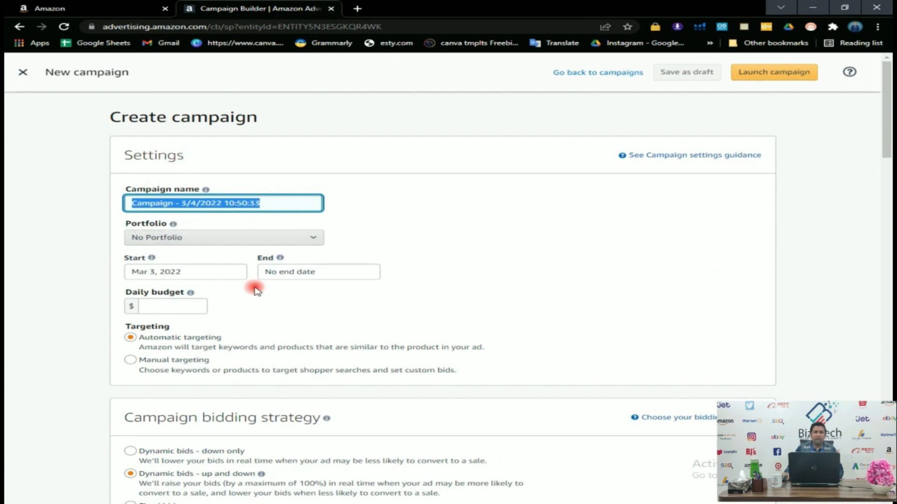
Try manual targeting for the campaign and return to automatic targeting
scroll(257, 289, "down", 3)
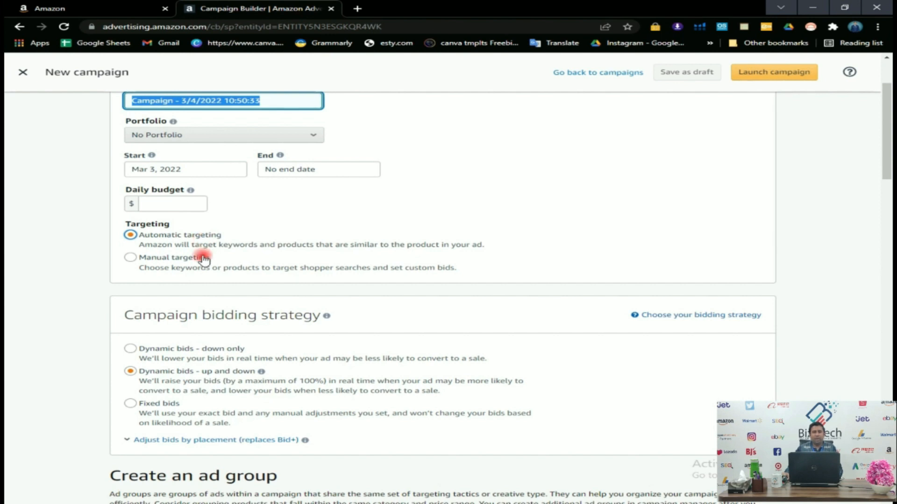
left_click(173, 262)
left_click(172, 261)
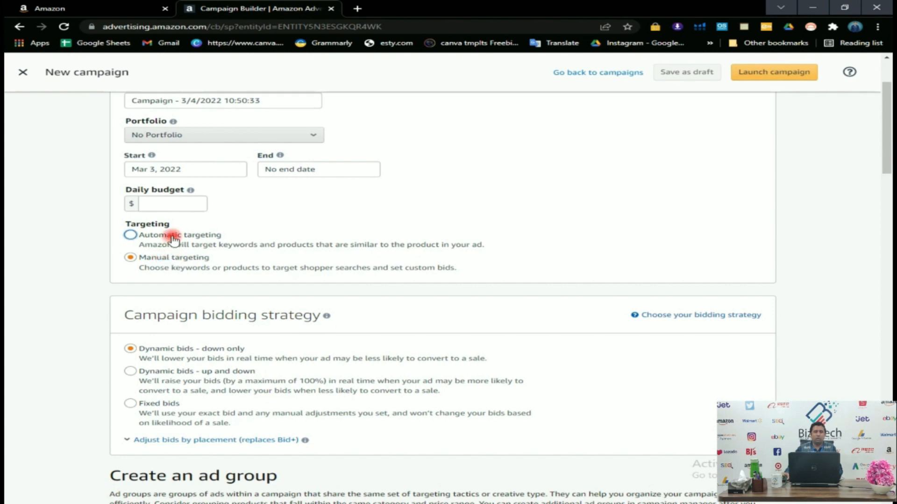
left_click(174, 238)
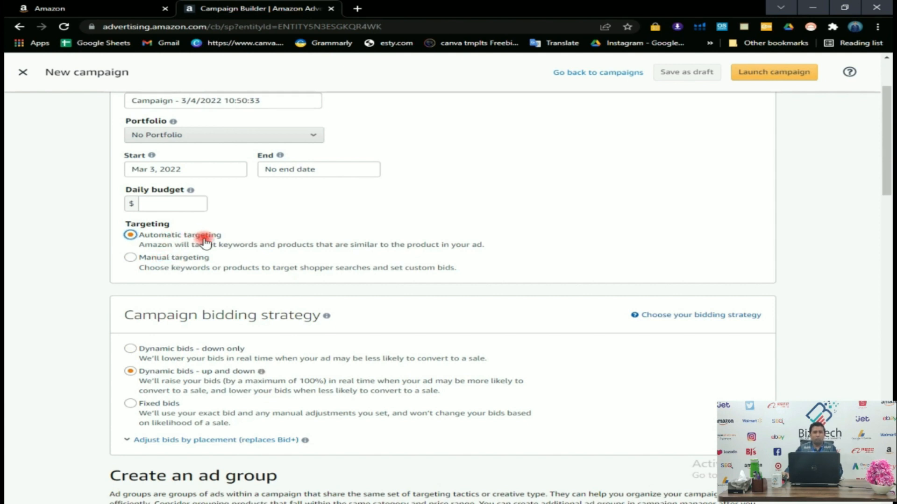
Replace the default campaign name with "pampas grass Auto"
scroll(269, 216, "up", 1)
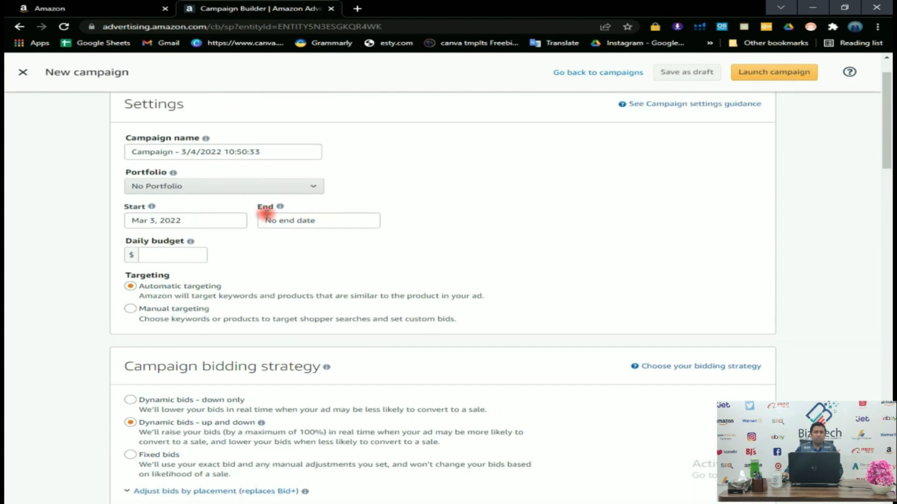
left_click_drag(267, 154, 141, 155)
left_click(265, 153)
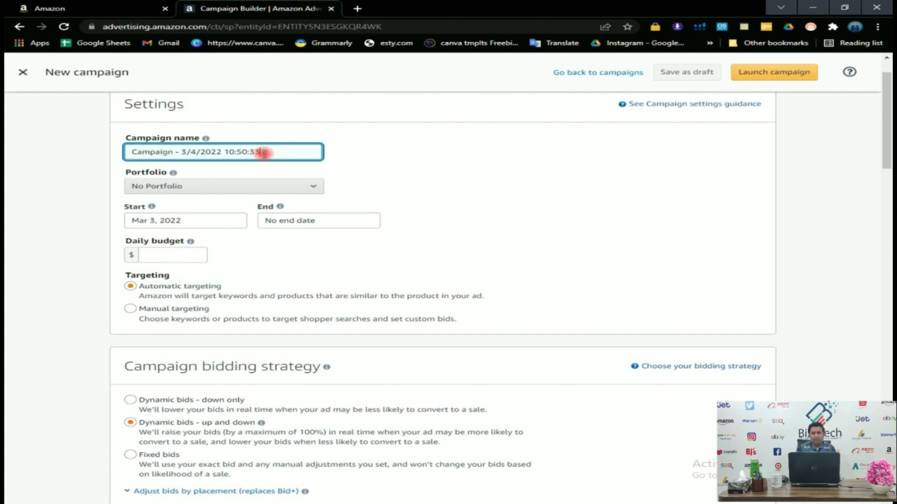
key("BackSpace")
key("BackSpace")
key("BackSpace")
key("BackSpace")
key("BackSpace")
key("BackSpace")
key("BackSpace")
key("BackSpace")
key("BackSpace")
key("BackSpace")
key("BackSpace")
key("BackSpace")
key("BackSpace")
key("BackSpace")
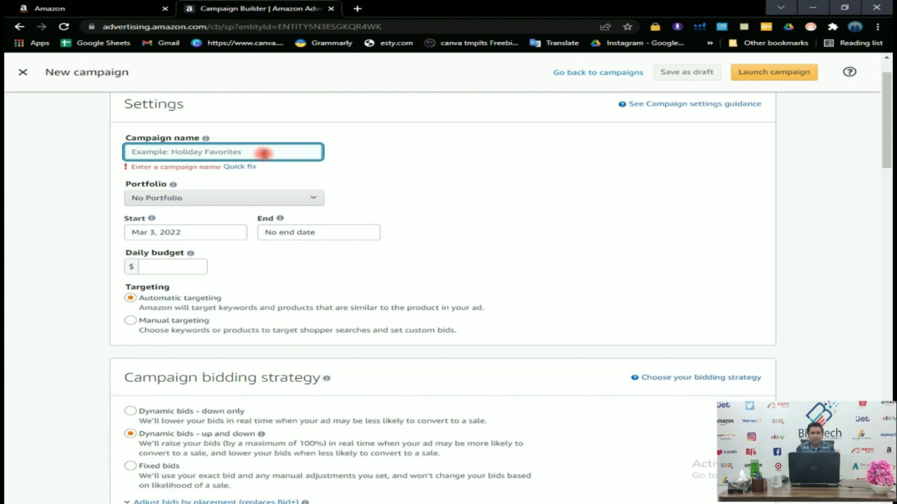
type("pampas gras")
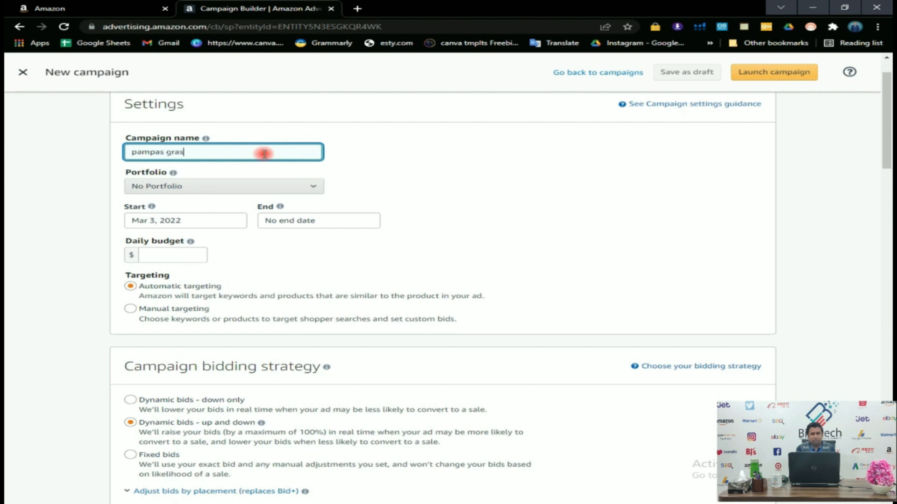
type("s Auto")
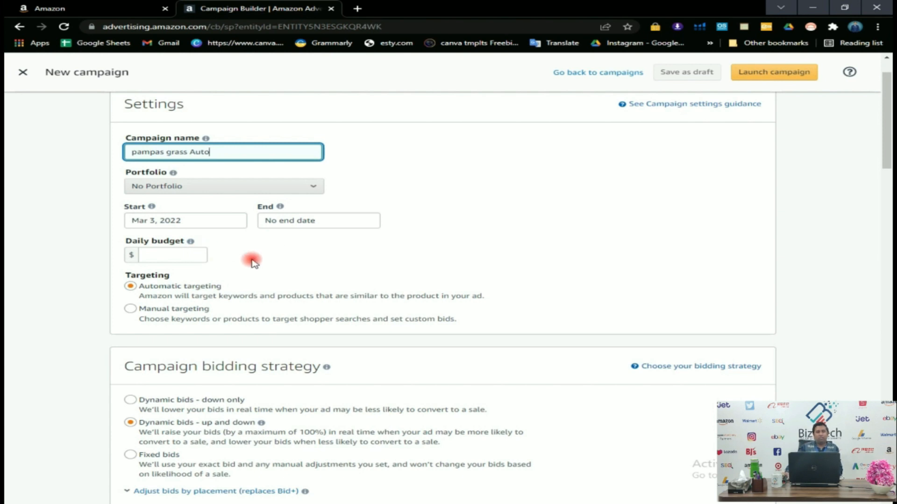
Add the pampas grass product to the ad group's advertised products
scroll(252, 261, "down", 1)
scroll(195, 262, "down", 1)
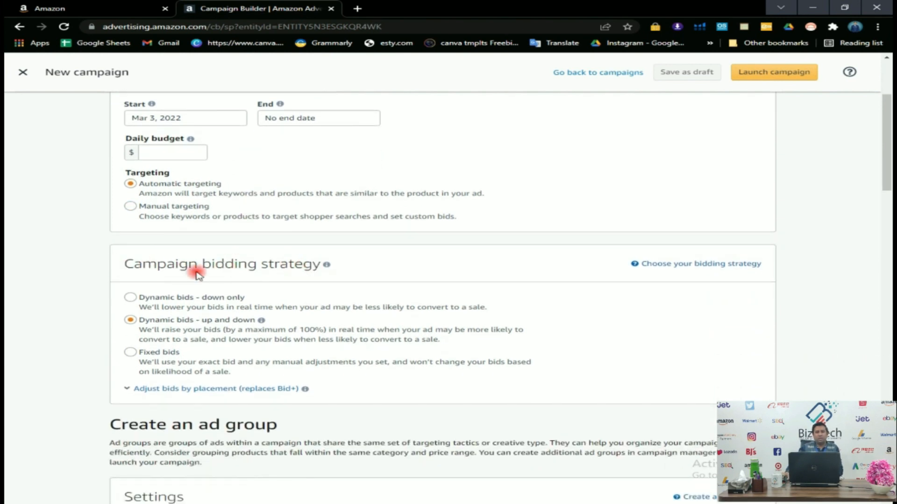
scroll(206, 269, "down", 1)
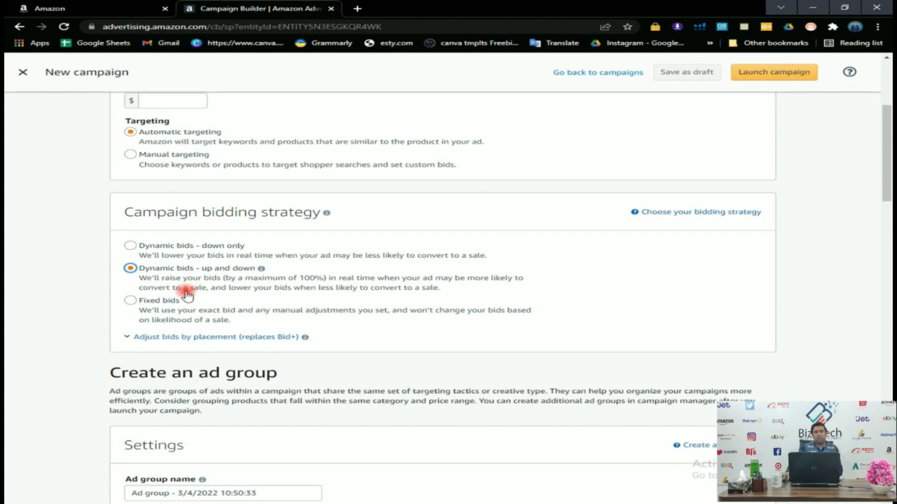
scroll(184, 289, "down", 1)
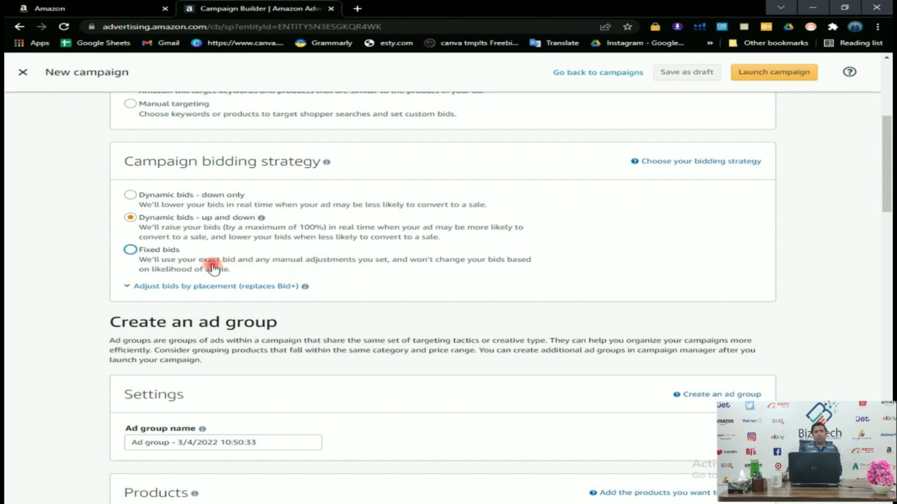
scroll(214, 269, "down", 1)
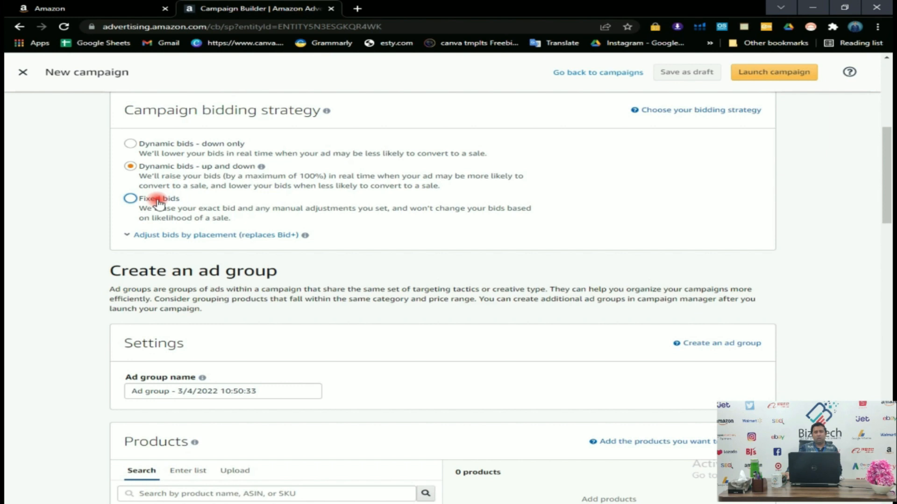
scroll(164, 202, "down", 1)
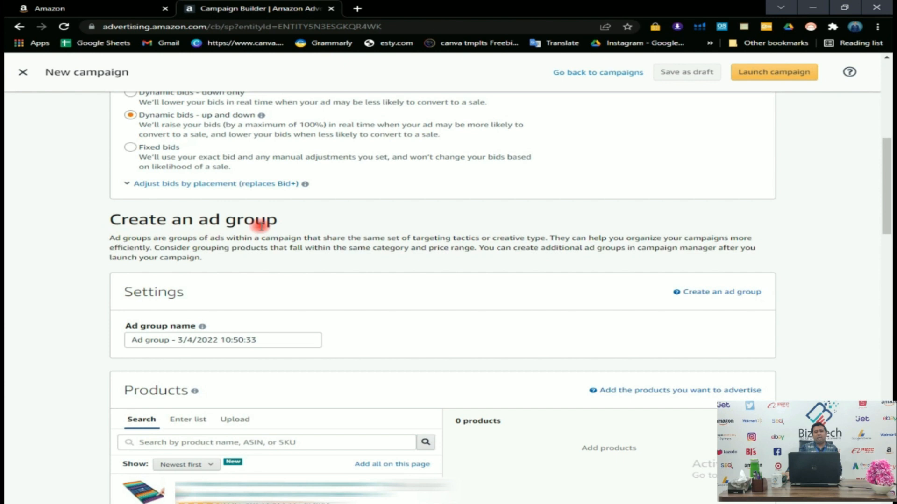
scroll(231, 221, "down", 1)
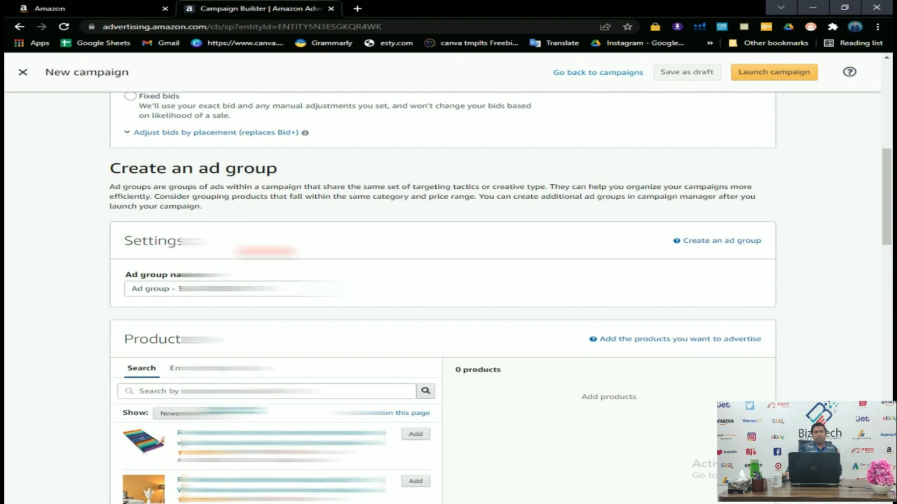
scroll(266, 255, "down", 2)
scroll(266, 254, "down", 1)
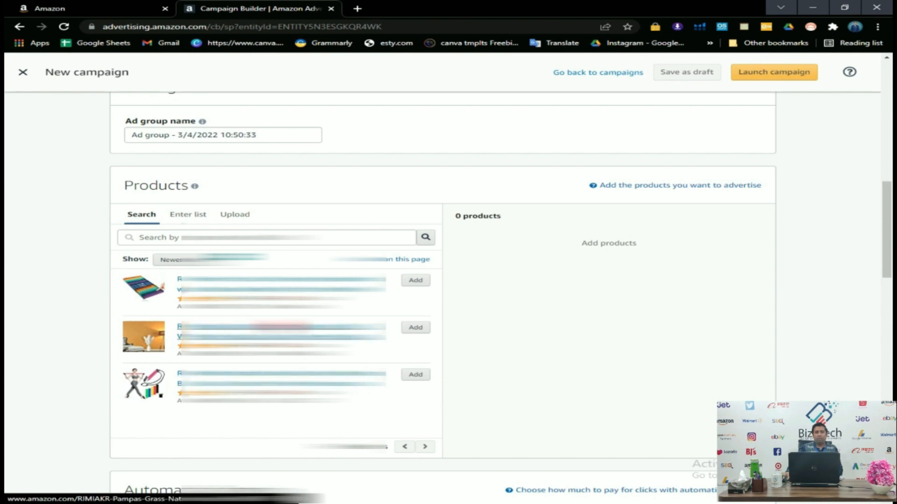
left_click(417, 328)
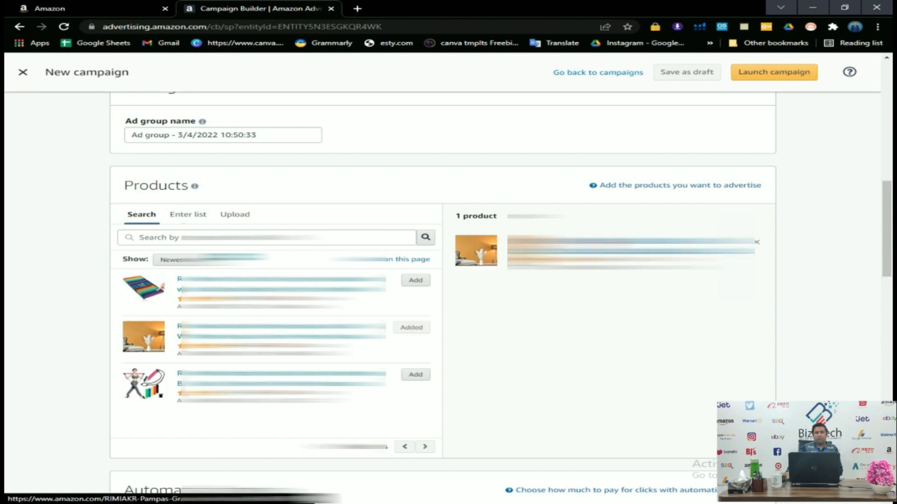
Switch automatic targeting from a default bid to bids set by targeting group
scroll(514, 248, "down", 1)
scroll(514, 247, "down", 1)
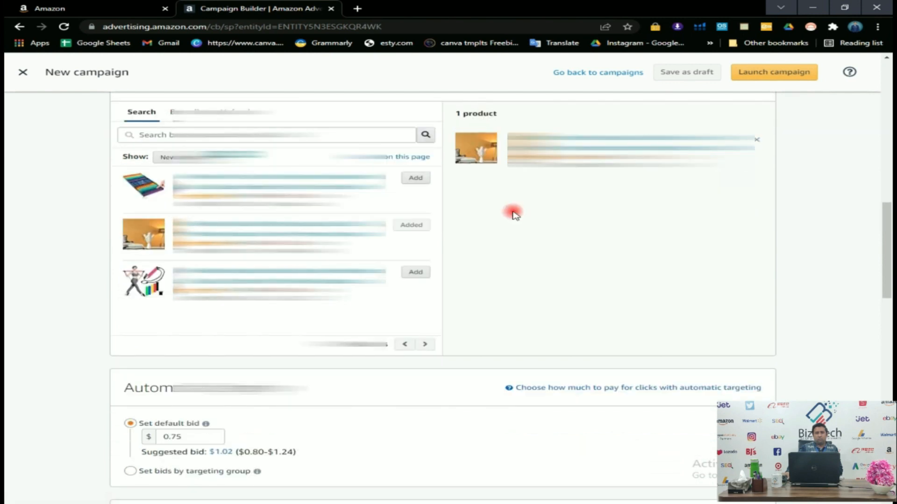
scroll(514, 214, "down", 1)
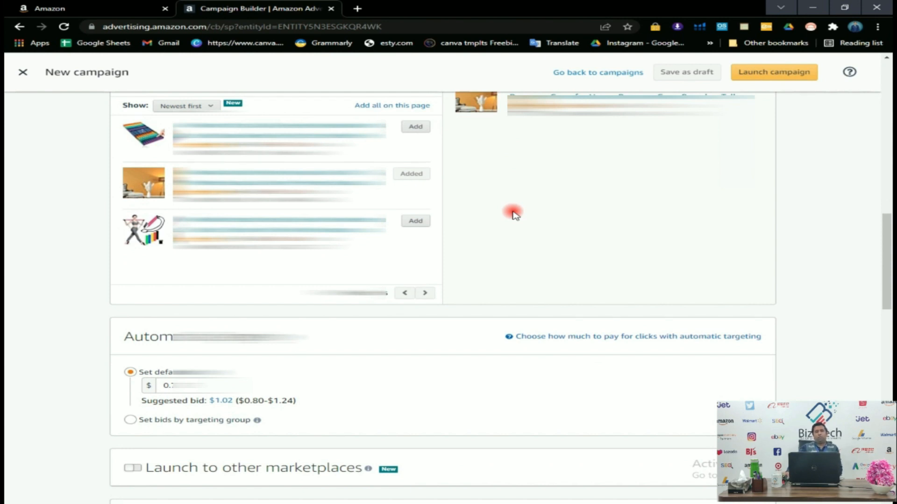
scroll(514, 214, "down", 2)
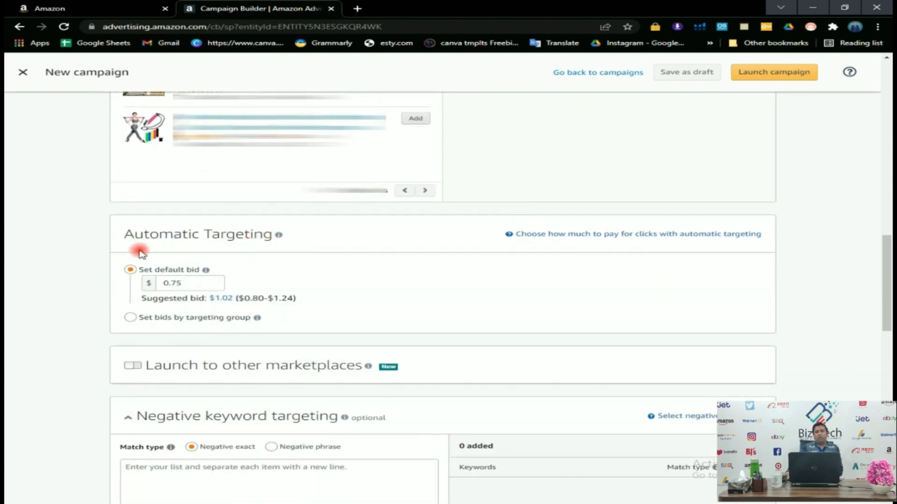
scroll(243, 263, "down", 1)
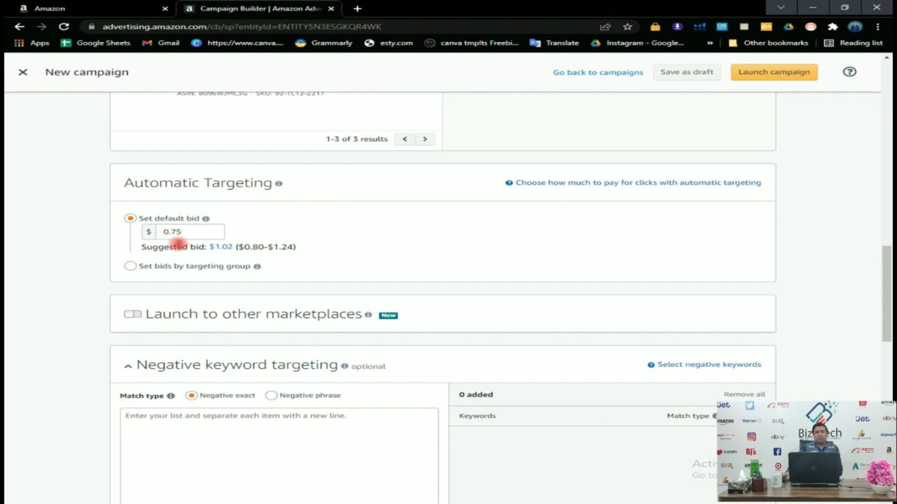
left_click(131, 266)
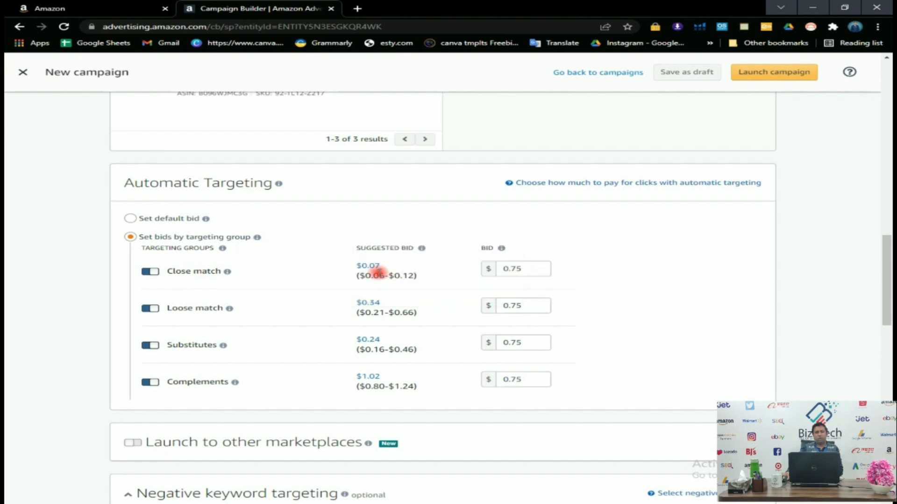
mouse_move(229, 308)
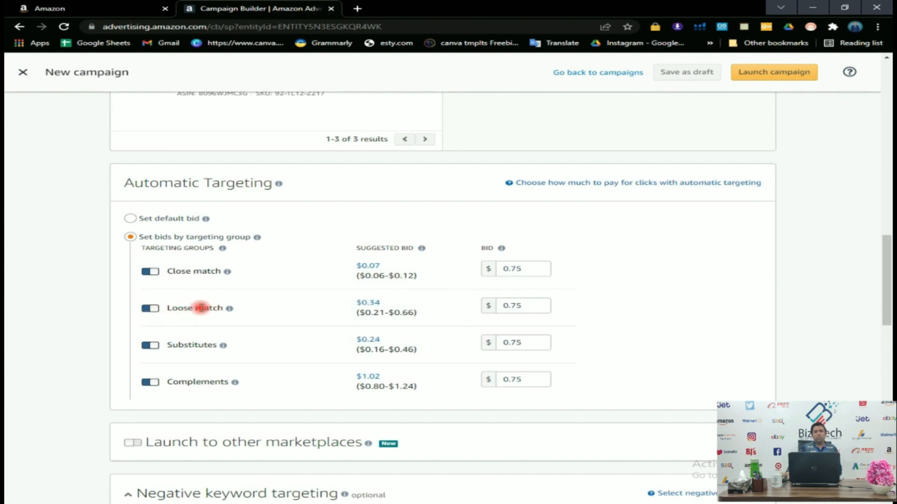
scroll(201, 307, "down", 1)
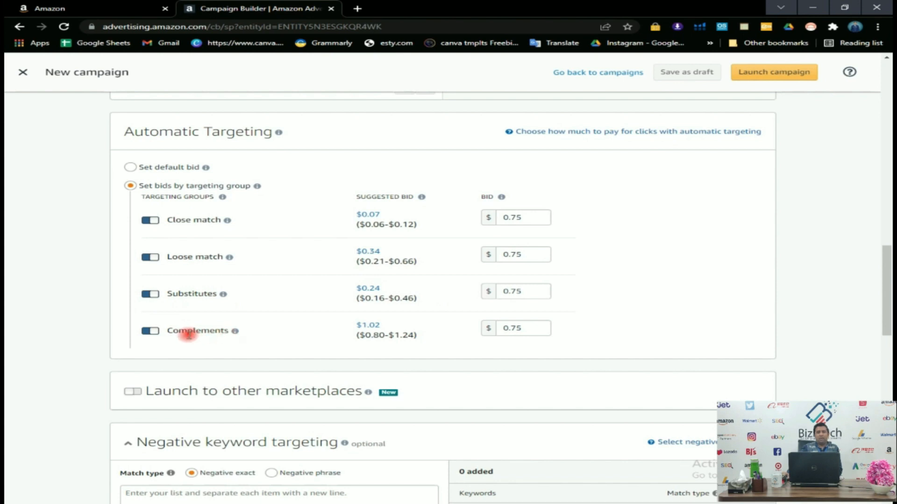
mouse_move(229, 334)
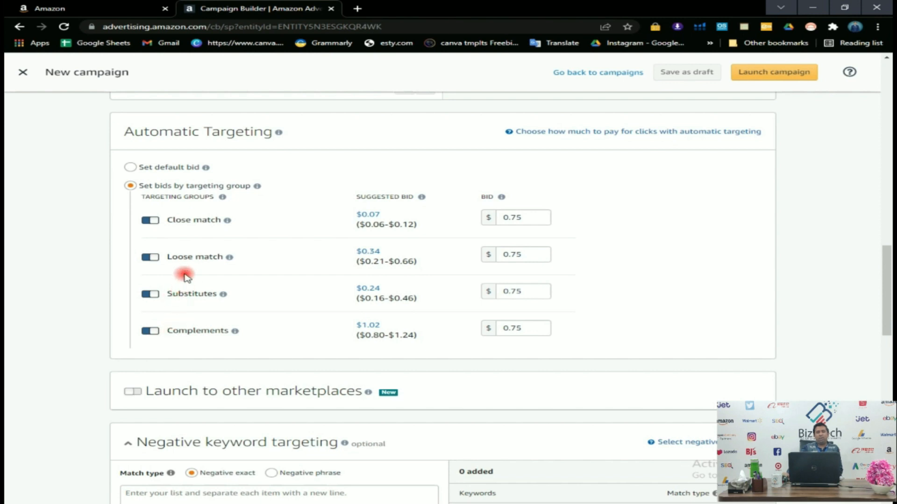
Try launching the campaign to the Canada and Mexico marketplaces, and switch the option back off
scroll(280, 391, "down", 2)
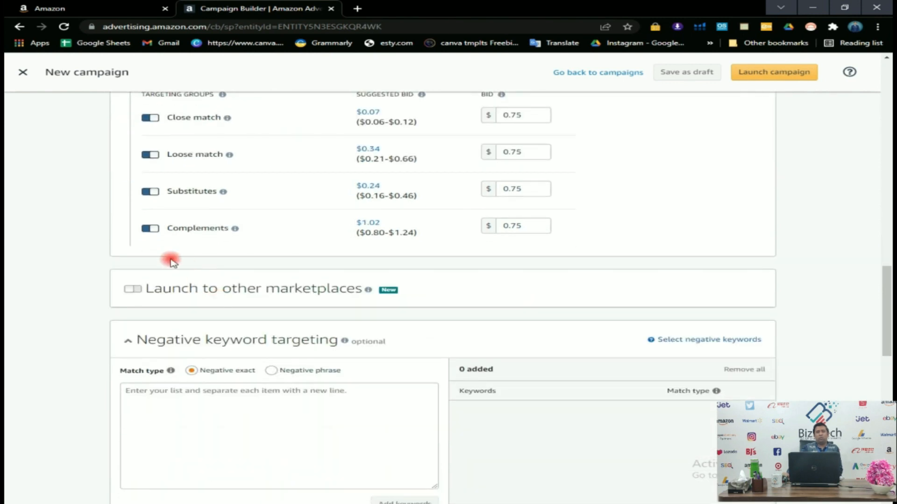
left_click(139, 293)
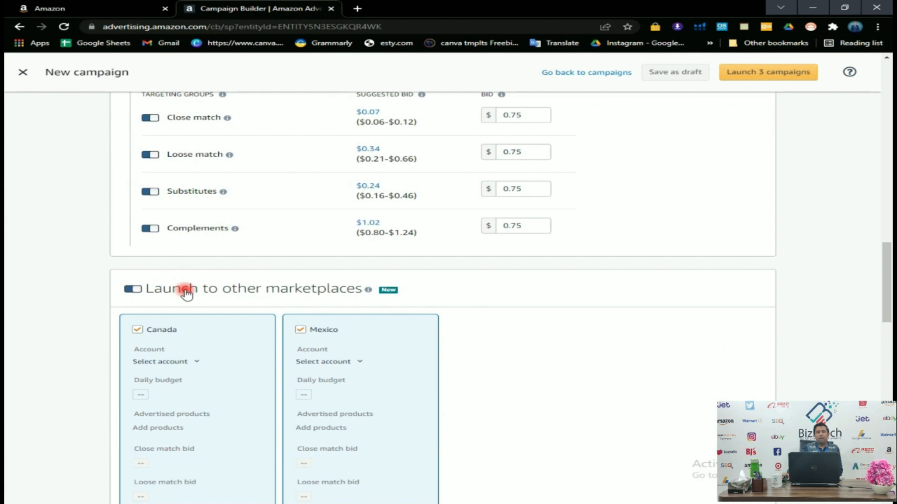
scroll(210, 281, "down", 1)
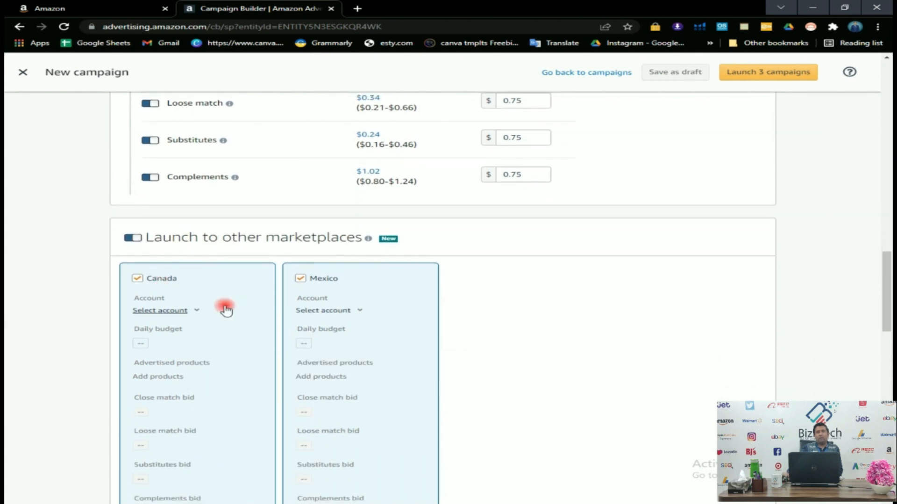
left_click(150, 280)
left_click(299, 278)
left_click(159, 282)
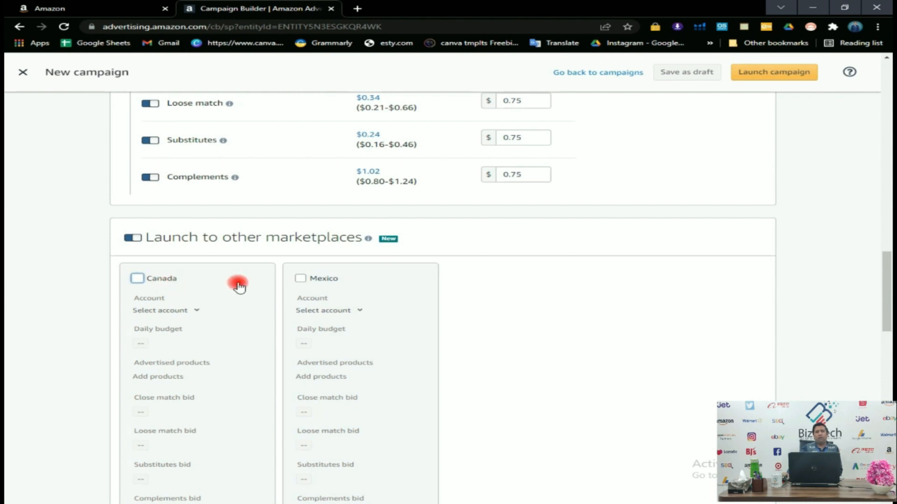
left_click(307, 282)
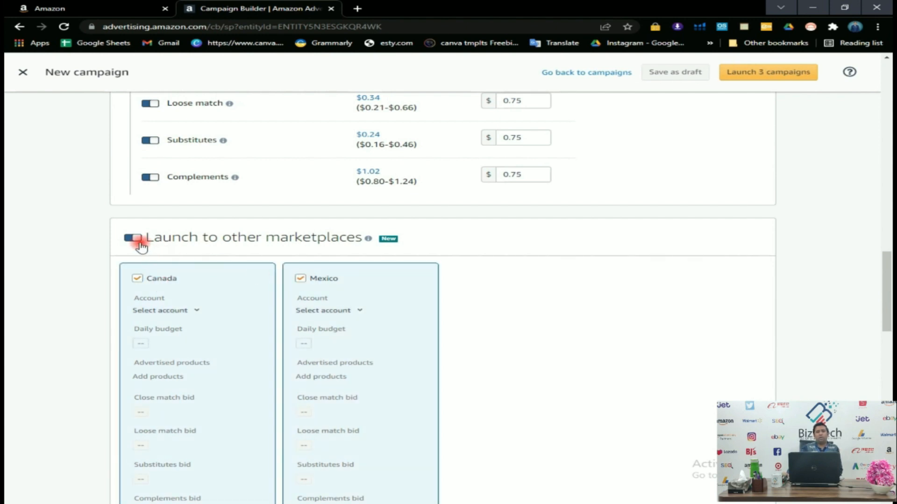
left_click(134, 239)
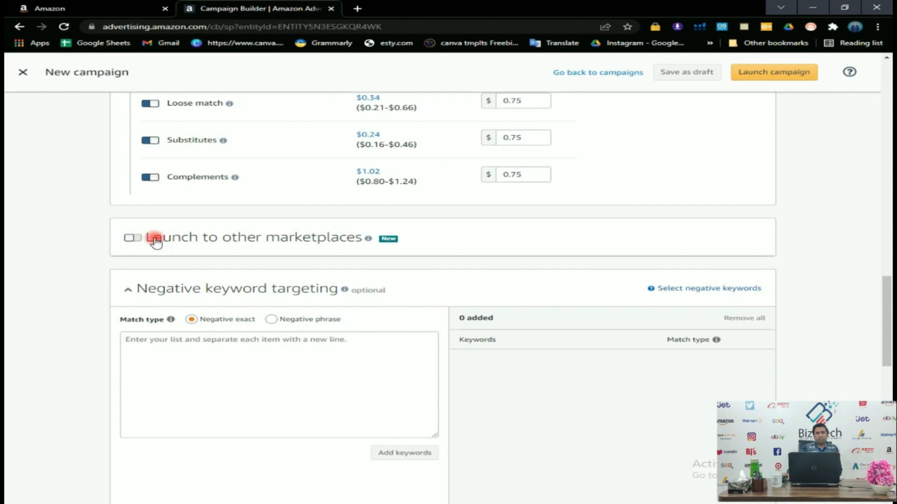
Examine the optional negative keyword targeting and negative product targeting sections down to the end of the campaign form
scroll(150, 247, "down", 1)
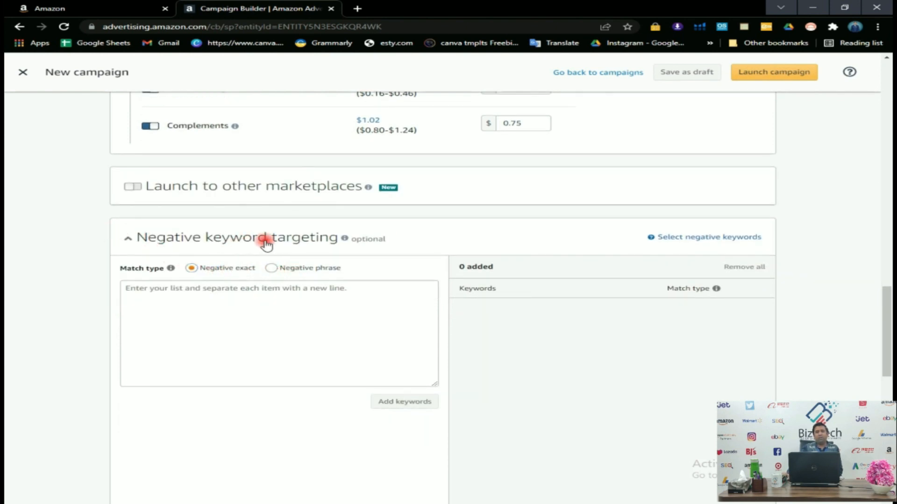
scroll(235, 293, "down", 1)
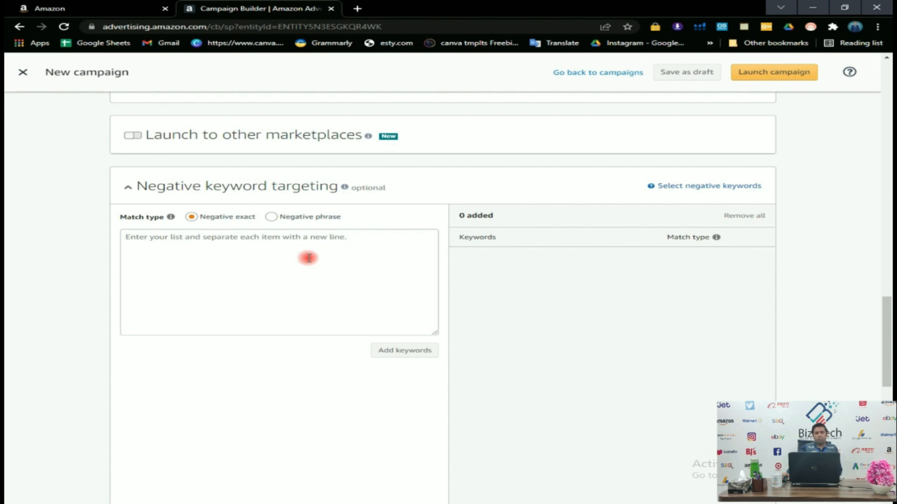
scroll(369, 282, "down", 1)
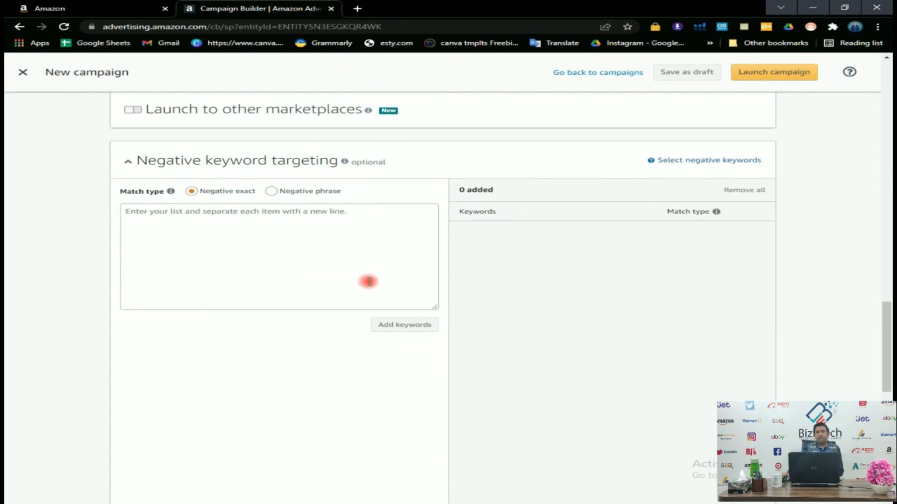
scroll(369, 282, "up", 1)
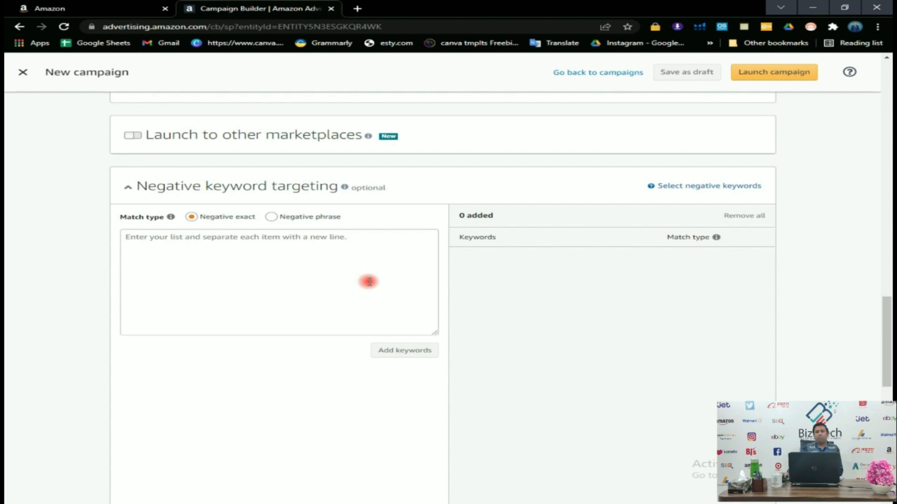
scroll(369, 282, "down", 2)
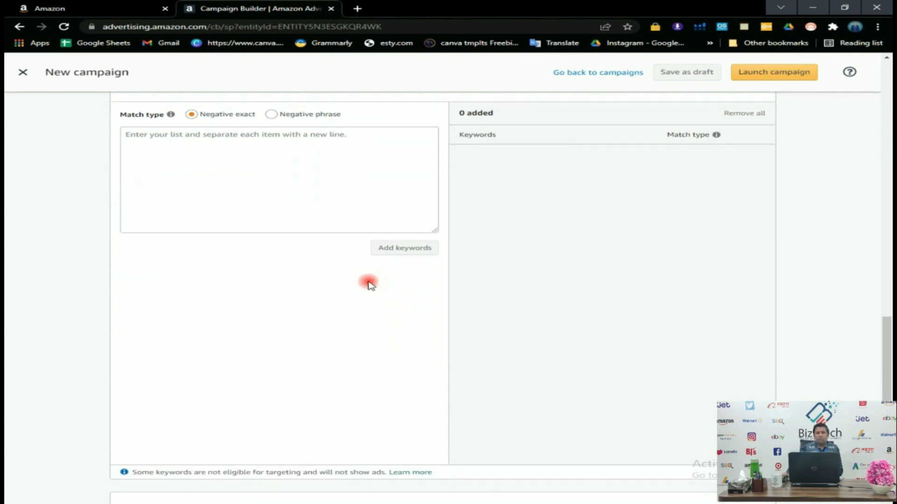
scroll(369, 282, "down", 3)
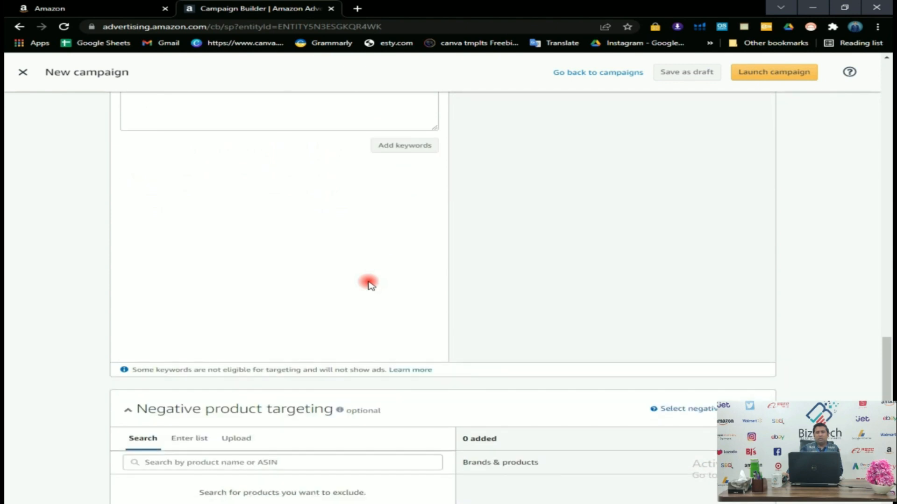
scroll(370, 285, "down", 2)
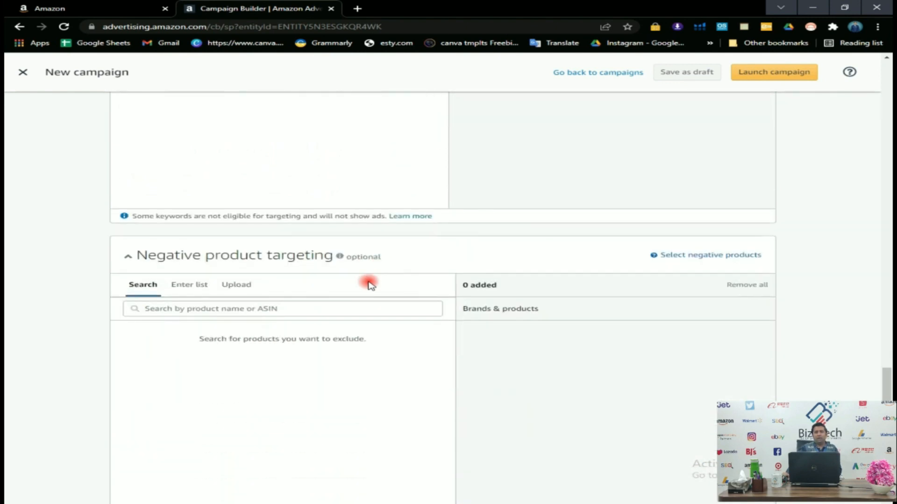
scroll(506, 305, "up", 4)
scroll(506, 304, "down", 7)
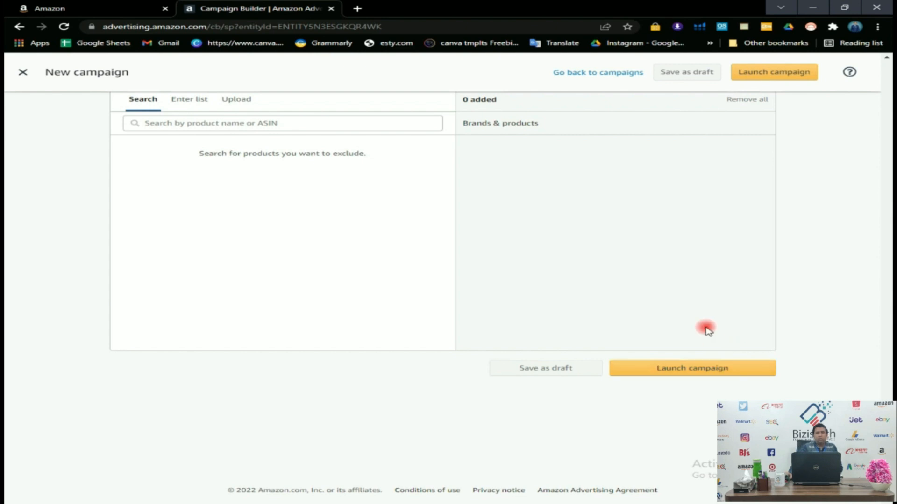
Switch the campaign from automatic to manual targeting and set its daily budget to $20
scroll(706, 328, "up", 10)
scroll(705, 327, "up", 15)
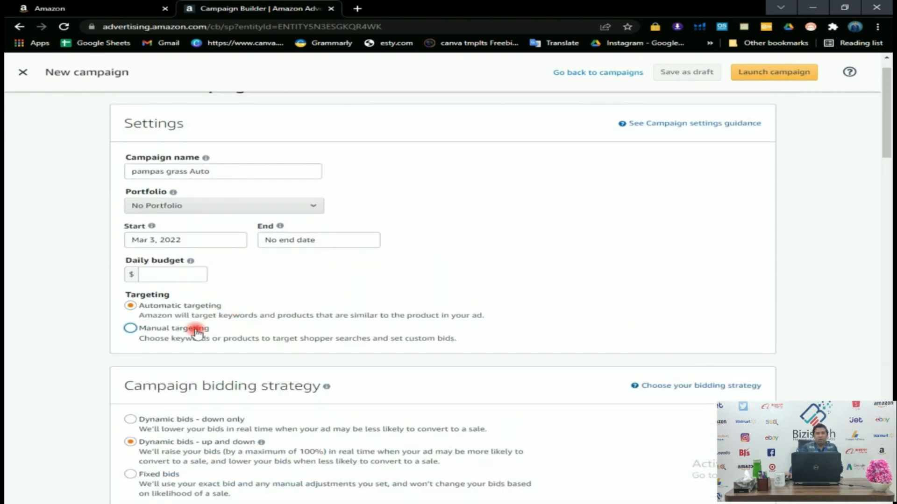
left_click(196, 332)
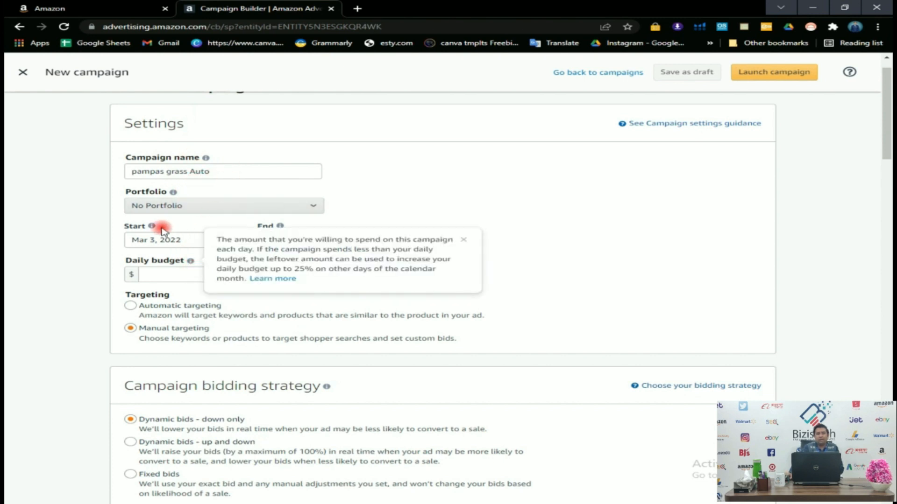
left_click(192, 274)
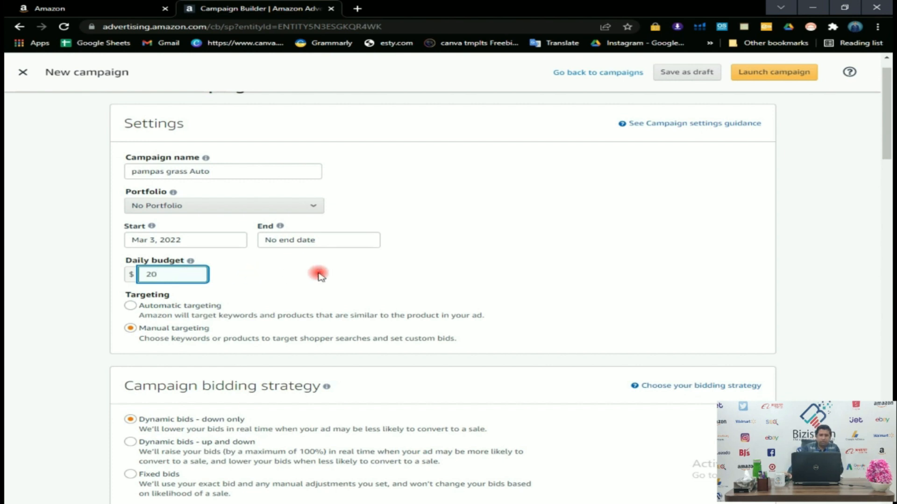
Choose keyword targeting as the ad group's manual targeting type
scroll(320, 275, "down", 2)
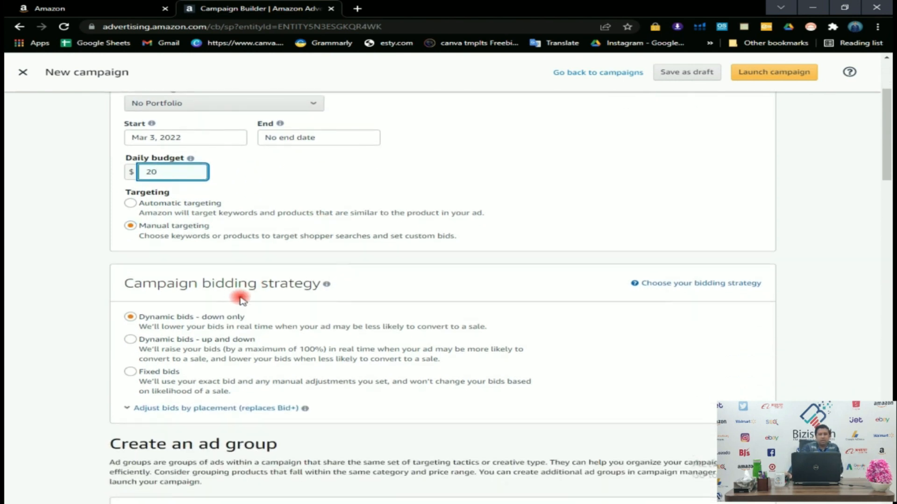
scroll(240, 299, "down", 1)
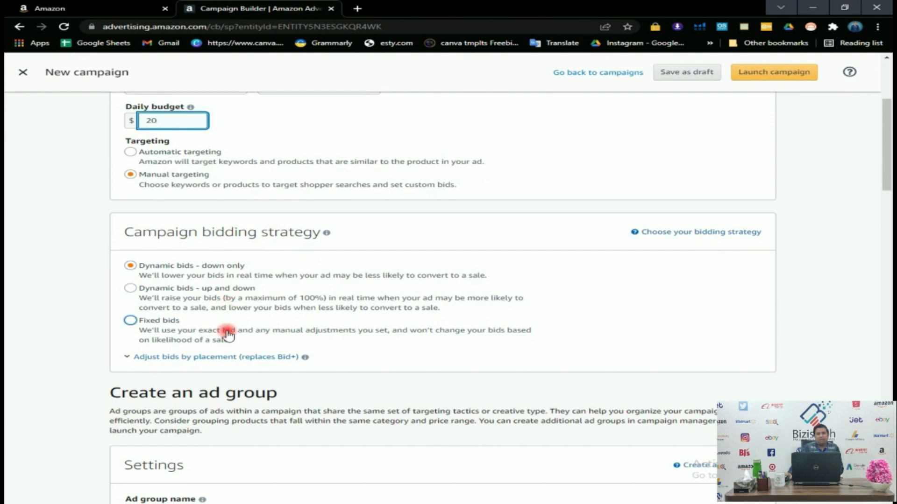
scroll(294, 263, "down", 4)
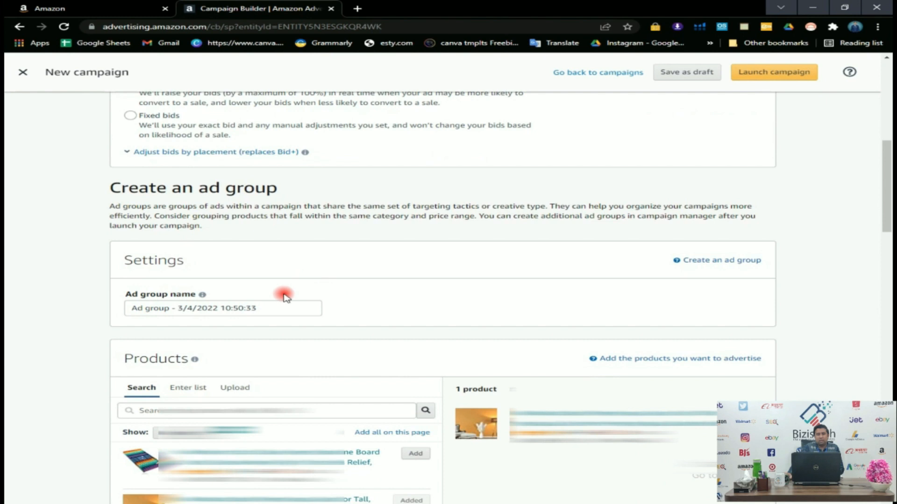
scroll(437, 290, "down", 1)
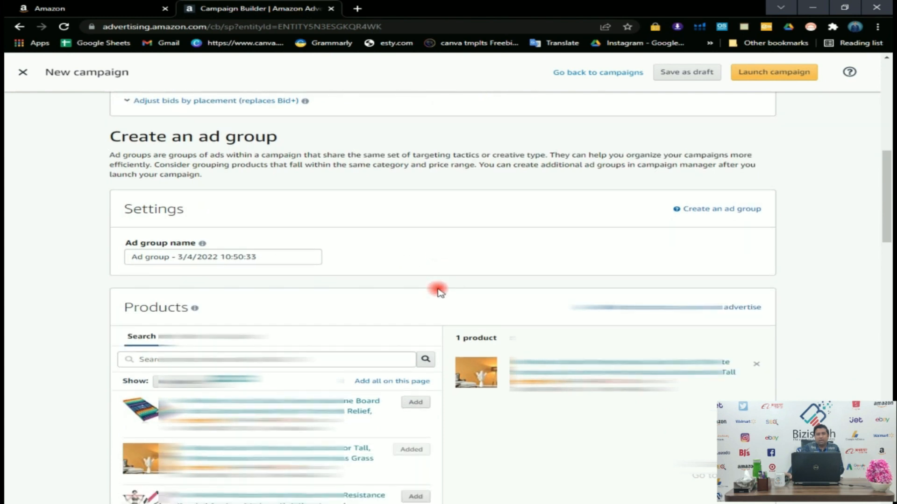
scroll(438, 290, "down", 2)
scroll(273, 307, "down", 1)
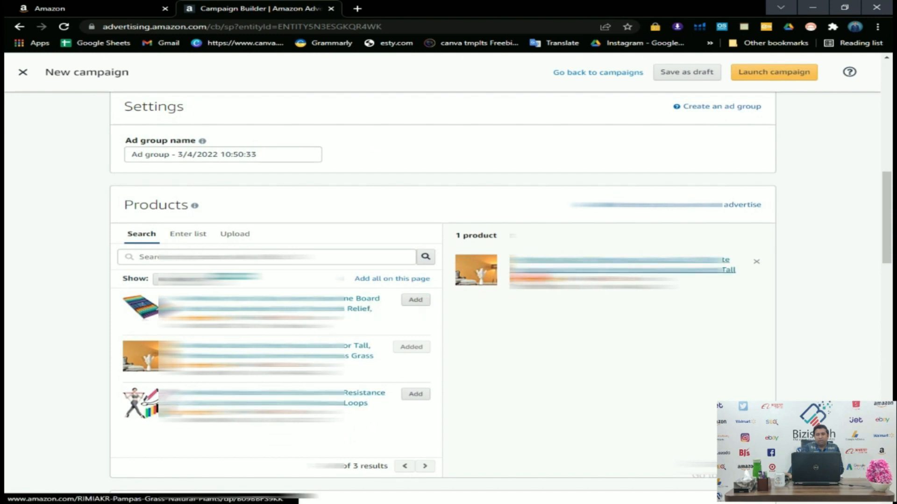
scroll(488, 331, "down", 2)
scroll(488, 331, "down", 3)
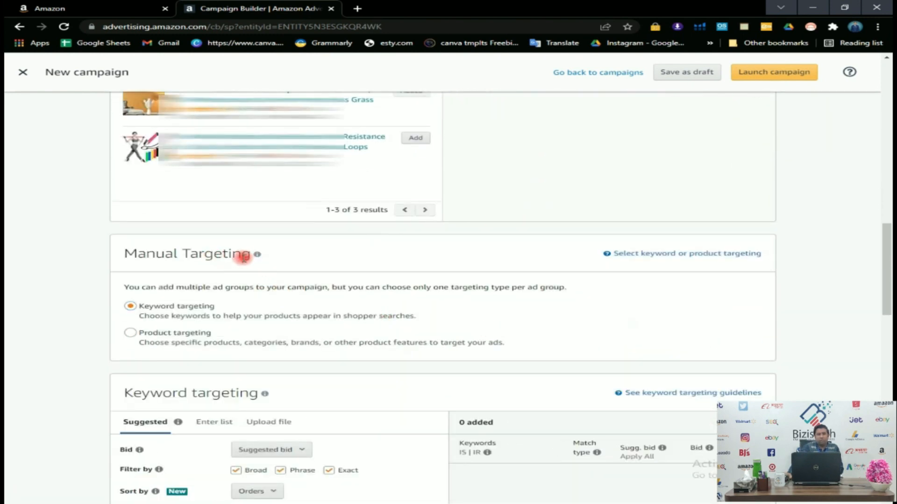
left_click(186, 306)
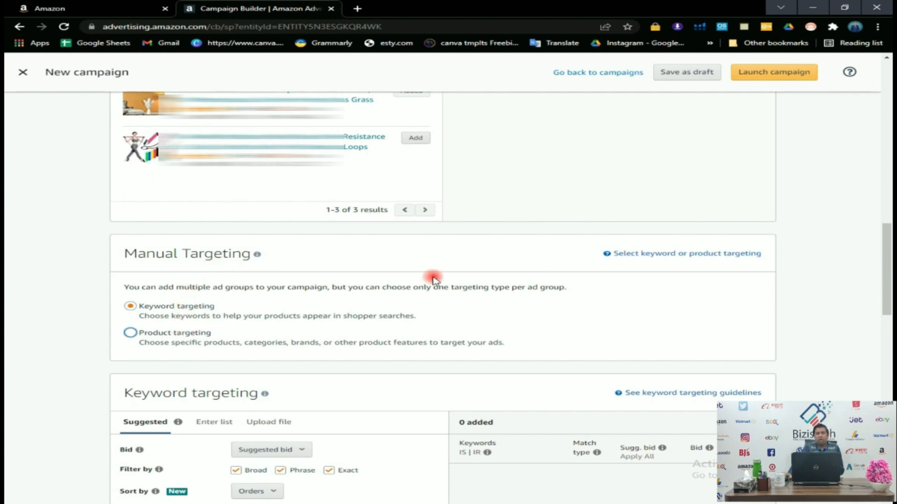
Review the manual targeting options, the suggested keywords with their broad, phrase and exact match filters, and the negative keyword section
scroll(435, 279, "down", 3)
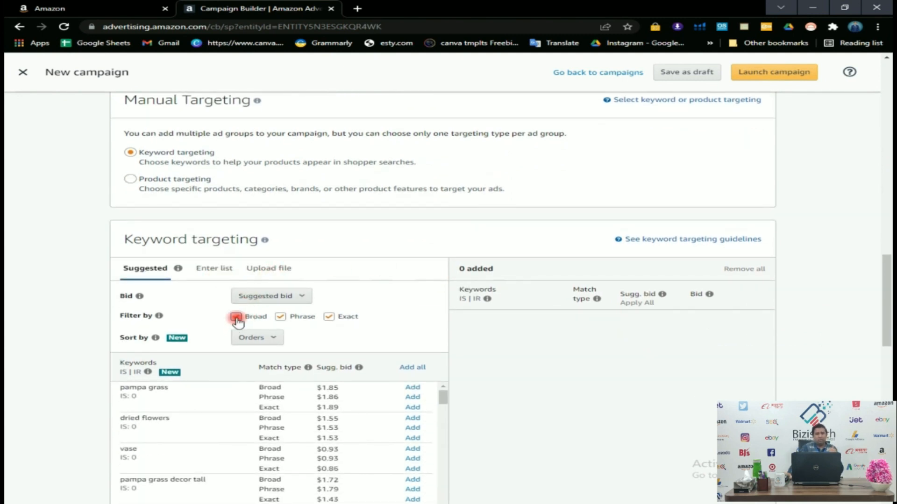
scroll(335, 312, "down", 1)
scroll(334, 312, "down", 1)
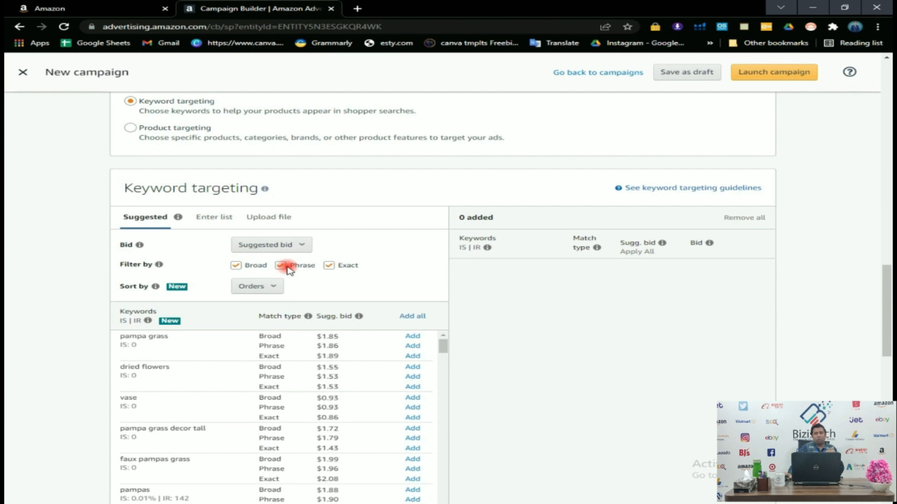
scroll(256, 286, "down", 8)
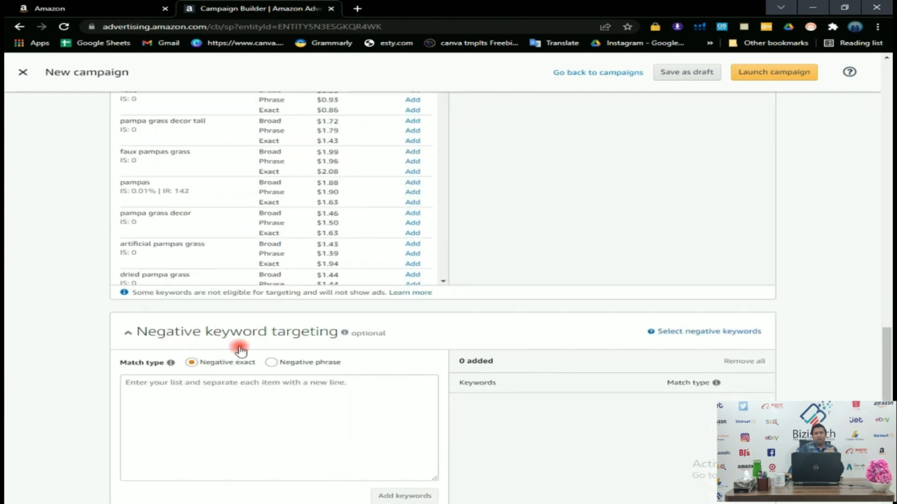
scroll(242, 348, "down", 3)
scroll(254, 344, "up", 10)
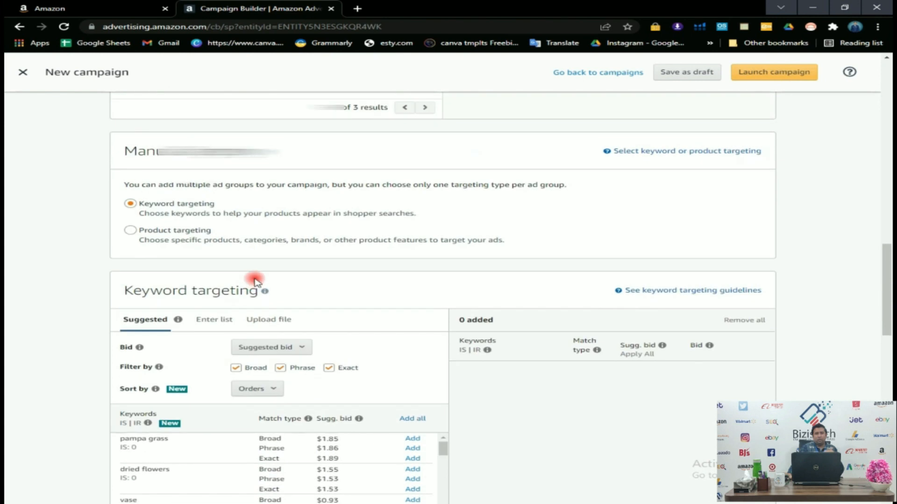
scroll(255, 280, "up", 2)
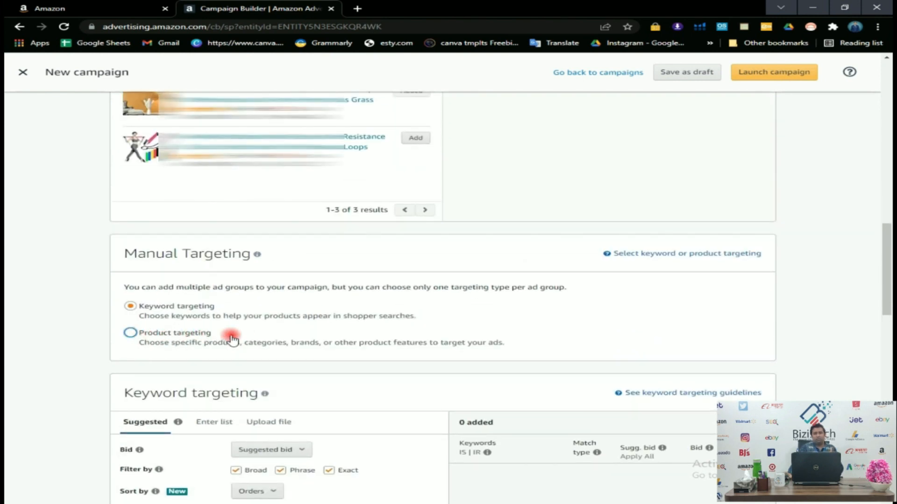
scroll(337, 337, "down", 1)
scroll(338, 339, "down", 1)
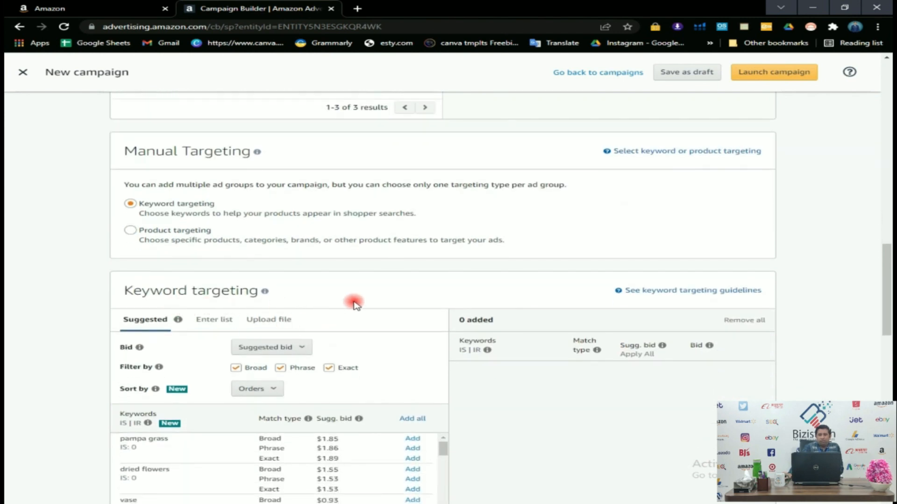
scroll(327, 306, "down", 1)
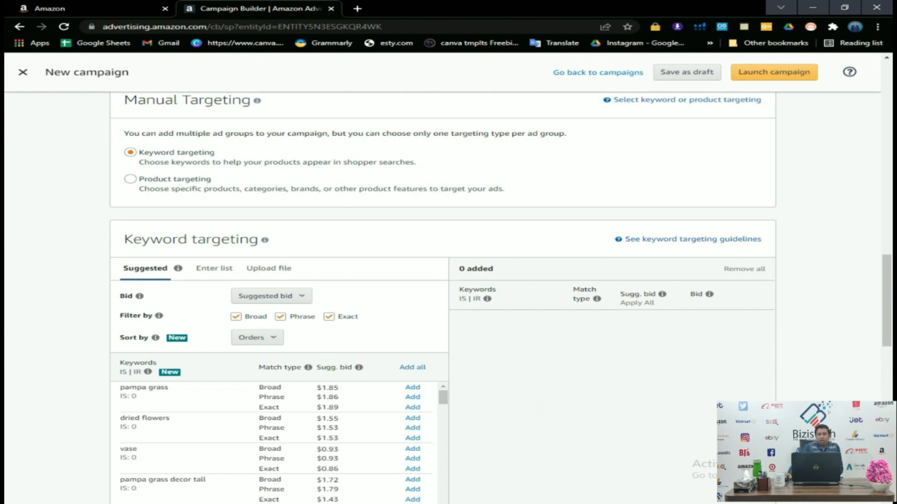
Switch to Photos to examine the "Blue Scarf" keyword match type table, and return to the suggested keywords in the campaign builder
key("alt+Tab")
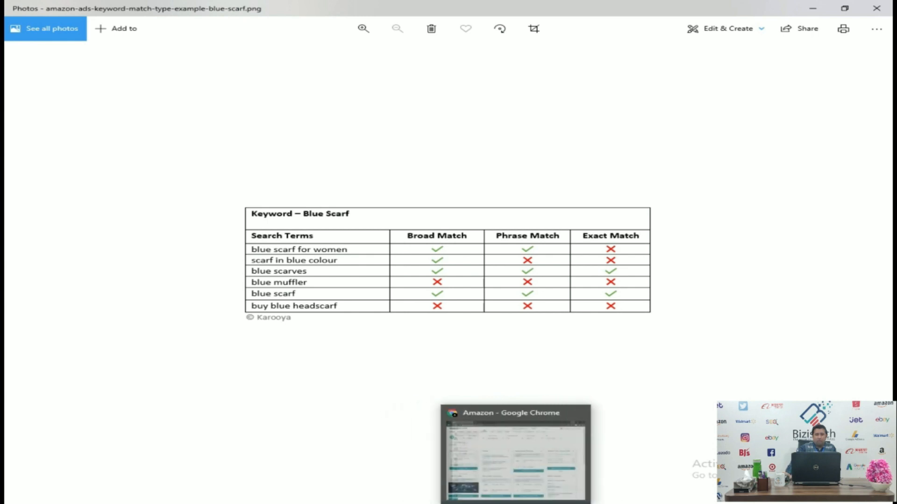
left_click(514, 455)
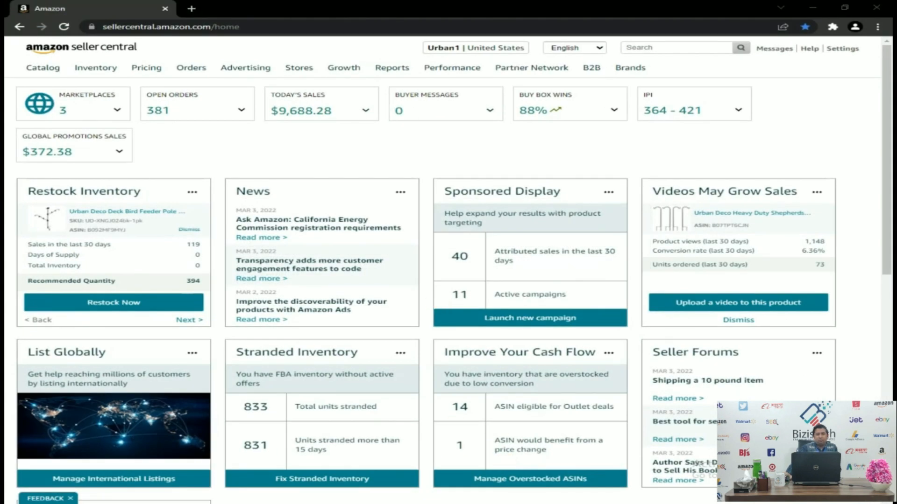
left_click(449, 501)
scroll(331, 259, "down", 3)
scroll(307, 263, "down", 1)
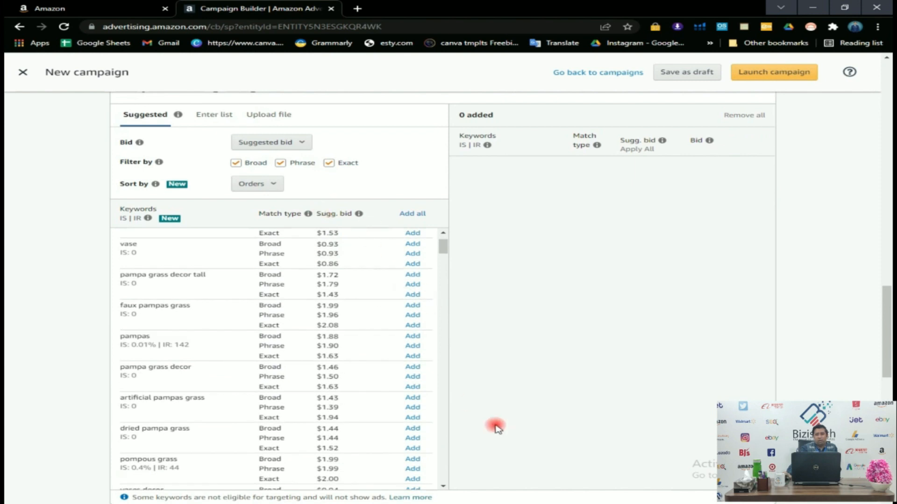
Switch to the Pampas Grass workbook in Excel and copy the keywords in B3:B17
mouse_move(362, 502)
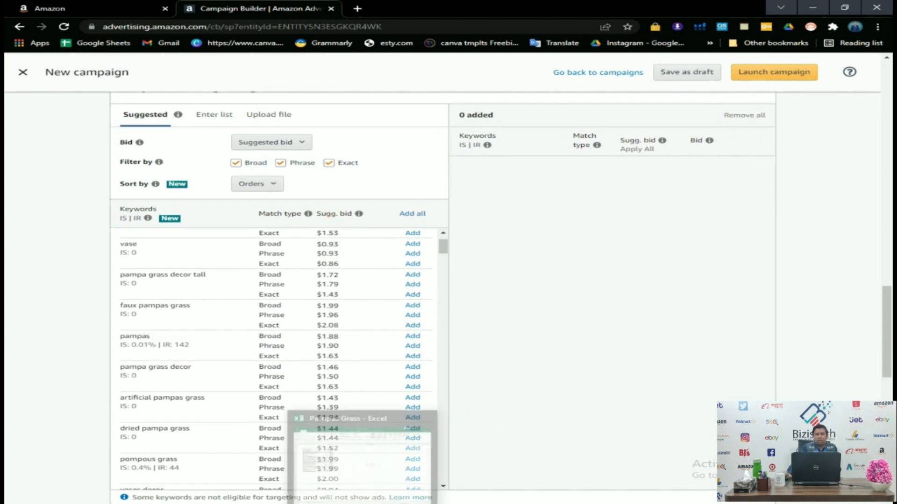
left_click(362, 502)
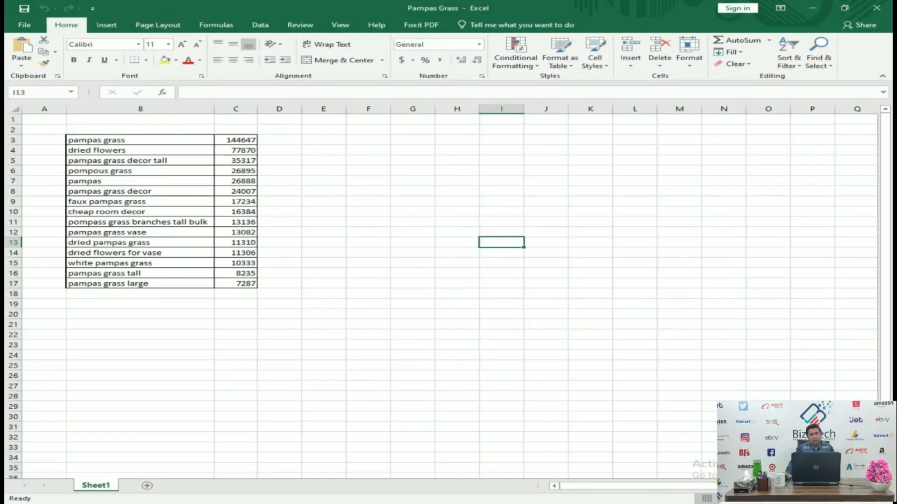
left_click_drag(74, 135, 150, 284)
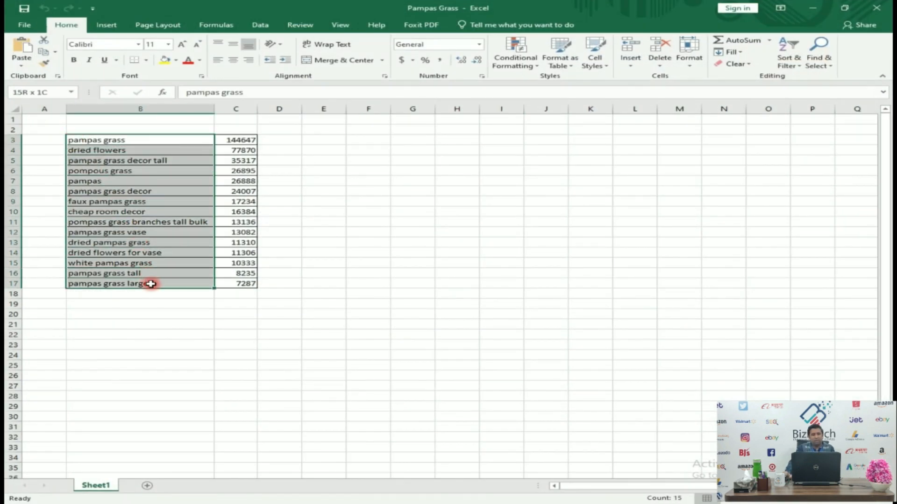
right_click(124, 176)
left_click(148, 193)
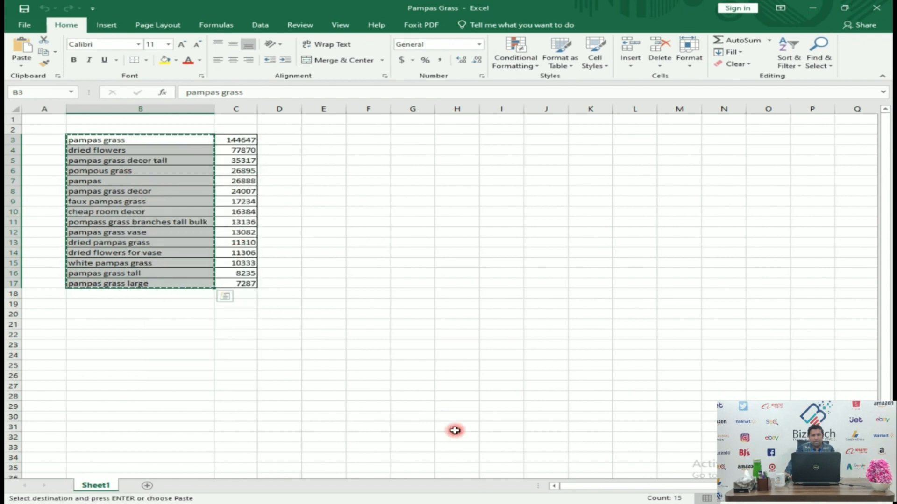
Switch back to the campaign builder and add the copied keywords as broad, phrase and exact, bidding $0.75 on exact "pompass grass branches tall bulk"
key("alt+Tab")
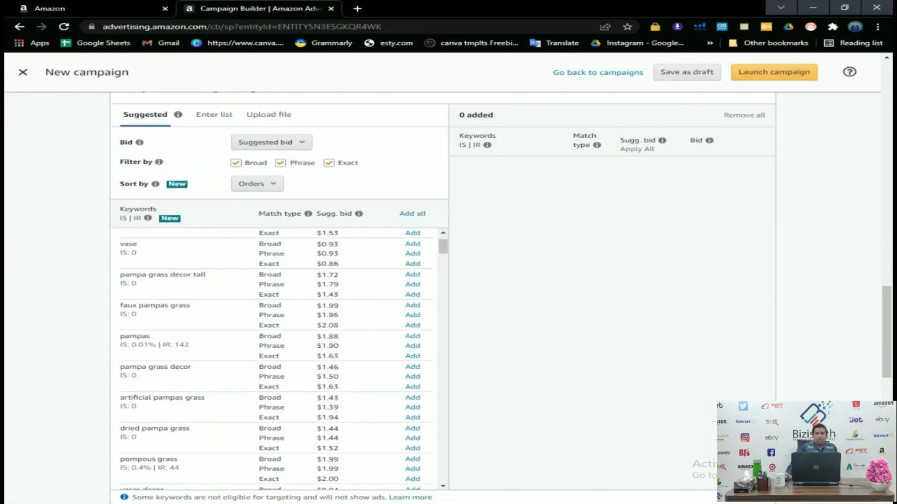
left_click(220, 114)
left_click(238, 204)
right_click(238, 204)
left_click(274, 279)
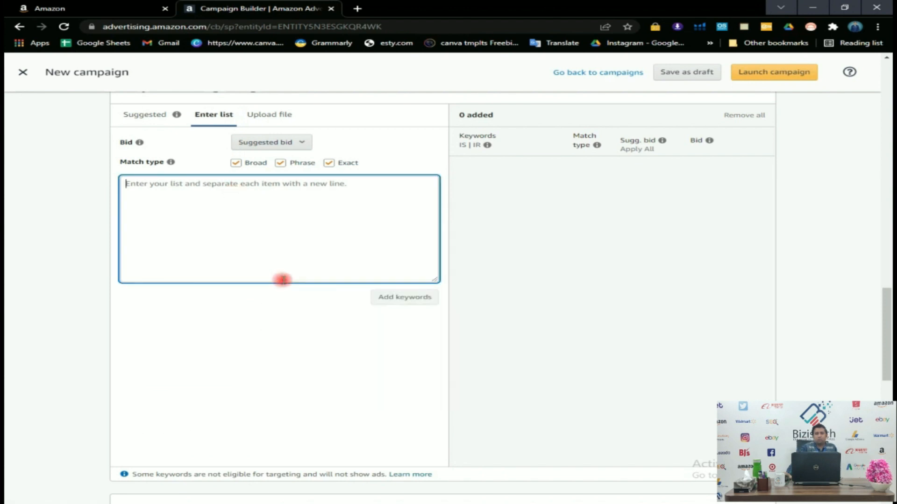
left_click(391, 298)
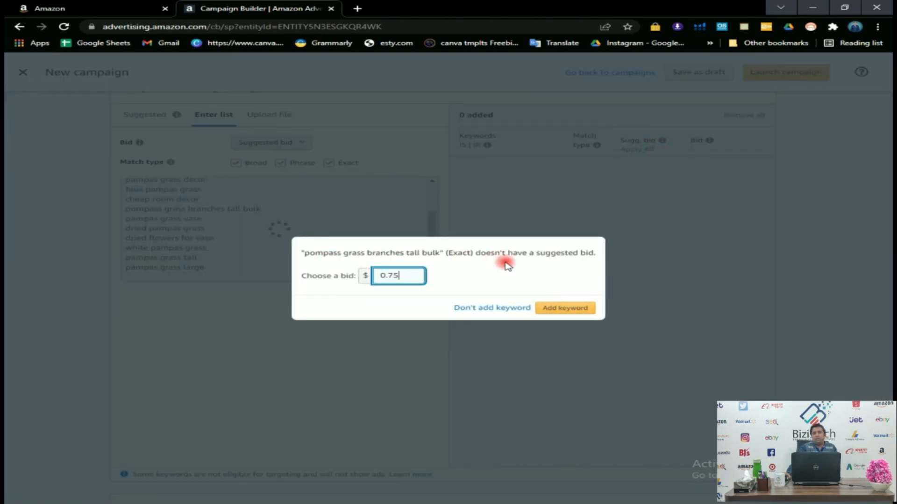
left_click(555, 311)
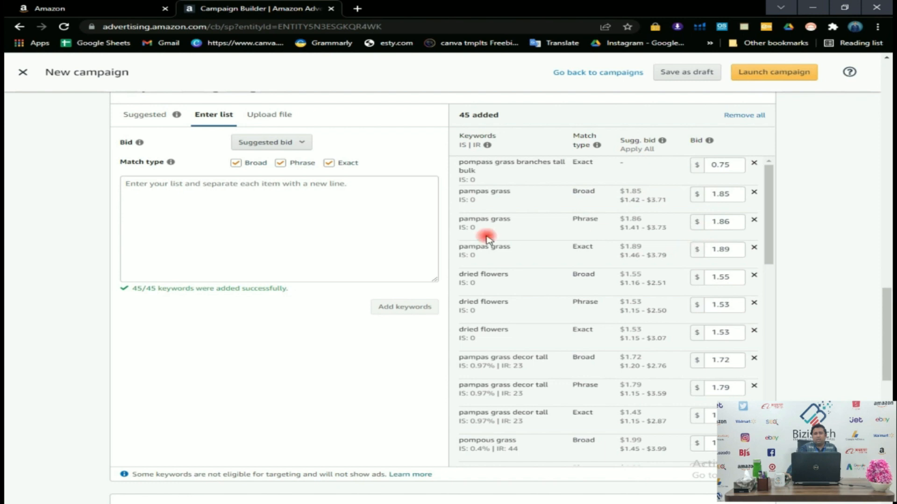
Compare the added keywords with the suggested list, and examine the negative keyword targeting section and its match types
scroll(559, 219, "down", 1)
left_click(156, 115)
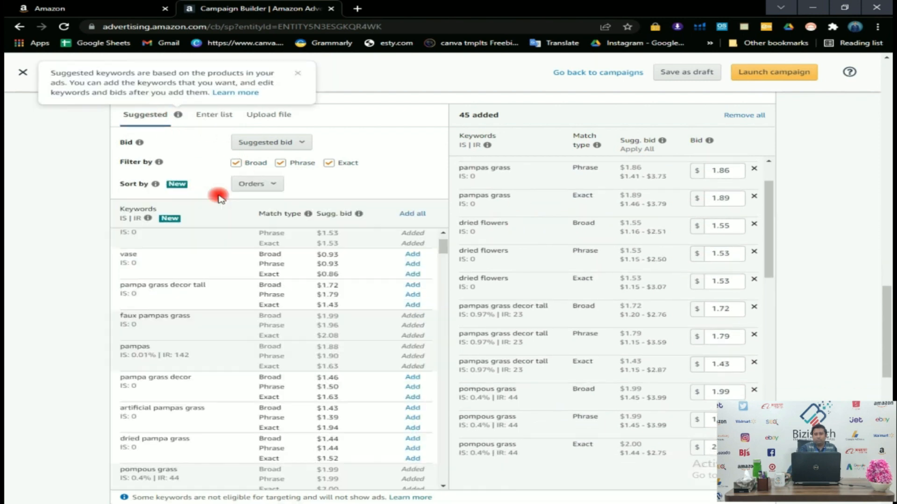
scroll(393, 283, "down", 10)
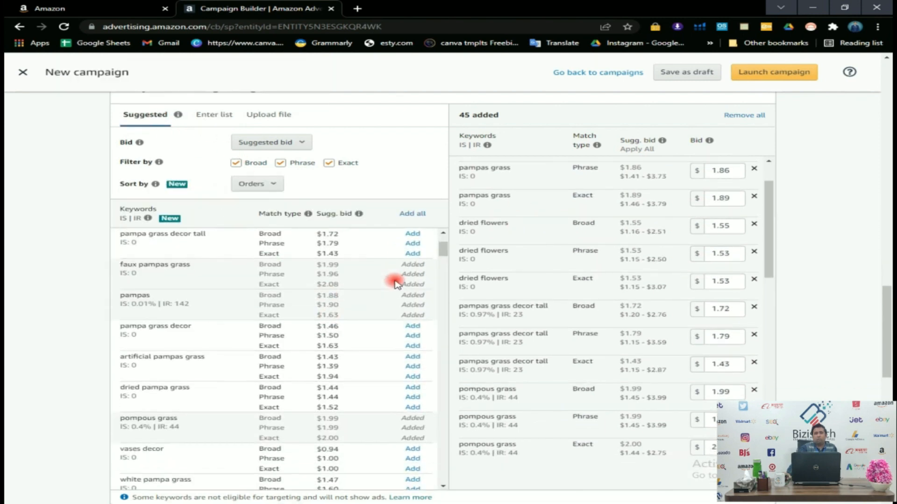
left_click_drag(886, 308, 886, 380)
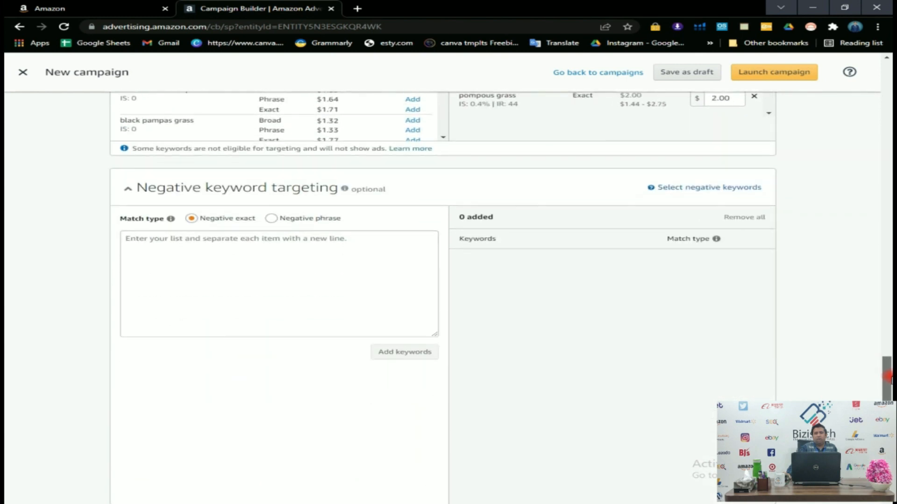
left_click(246, 216)
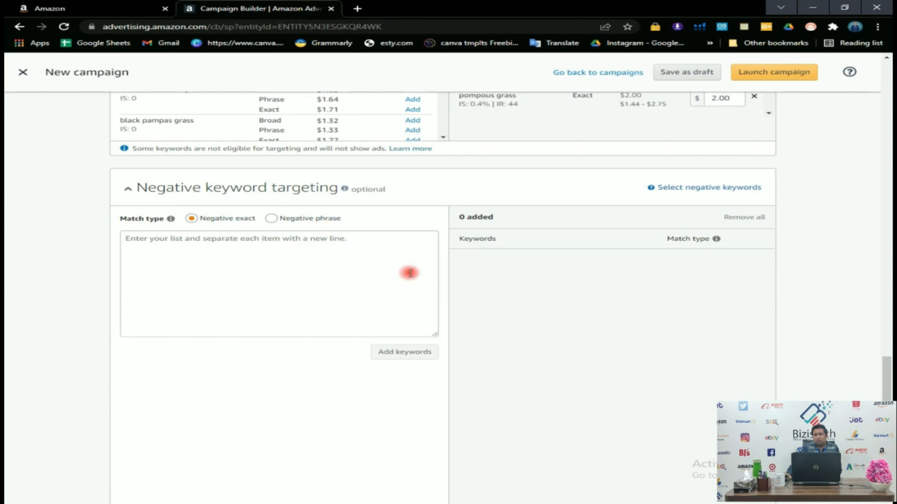
scroll(380, 266, "down", 1)
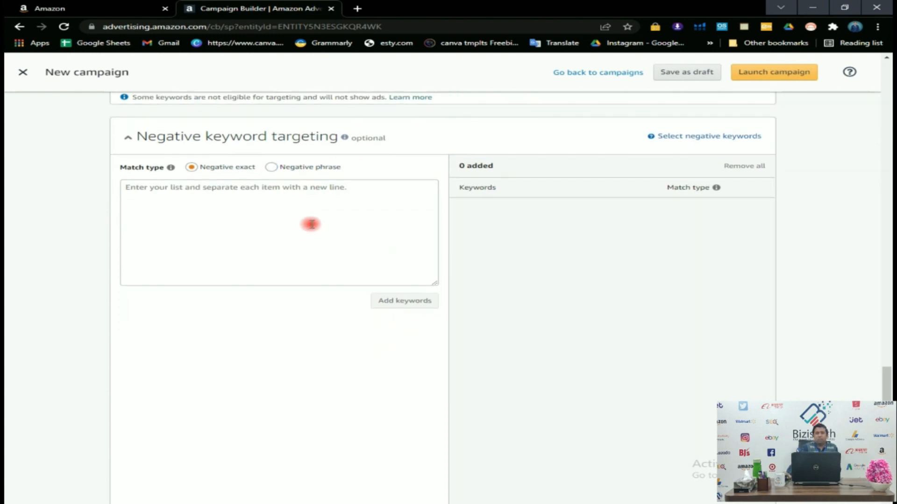
scroll(311, 224, "down", 3)
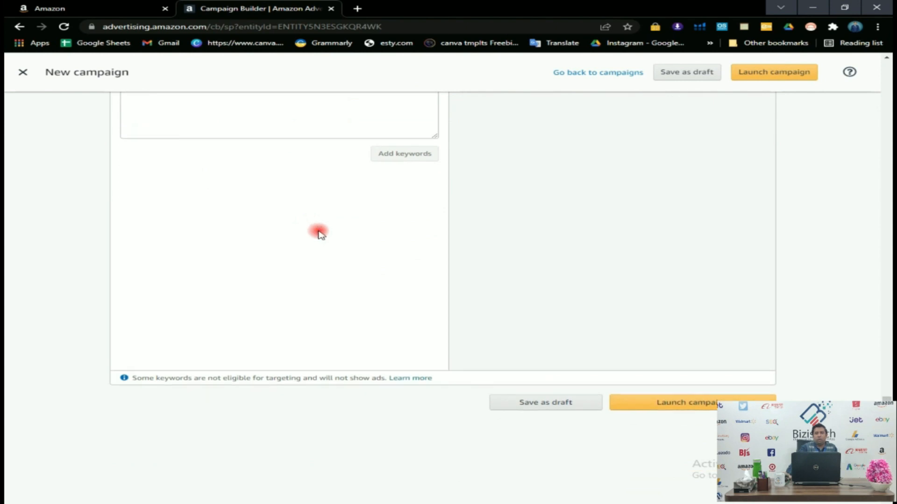
scroll(336, 238, "up", 2)
scroll(380, 221, "down", 1)
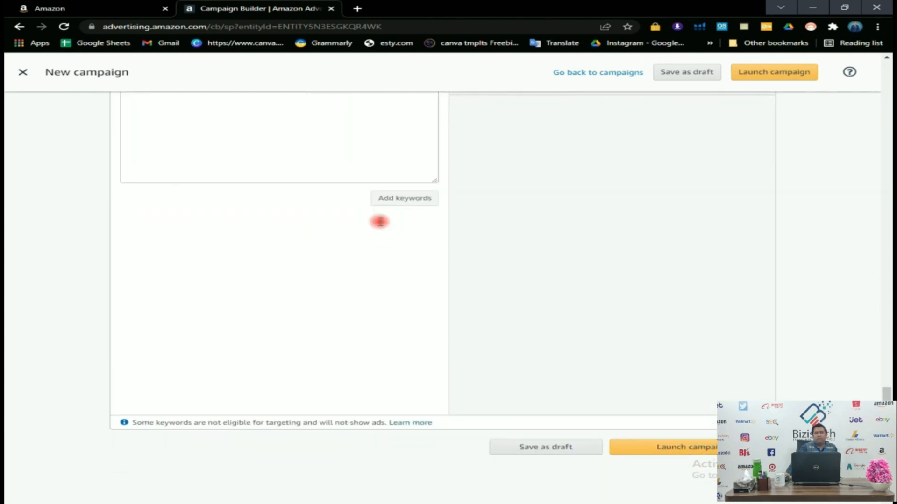
scroll(374, 215, "up", 1)
scroll(355, 187, "down", 7)
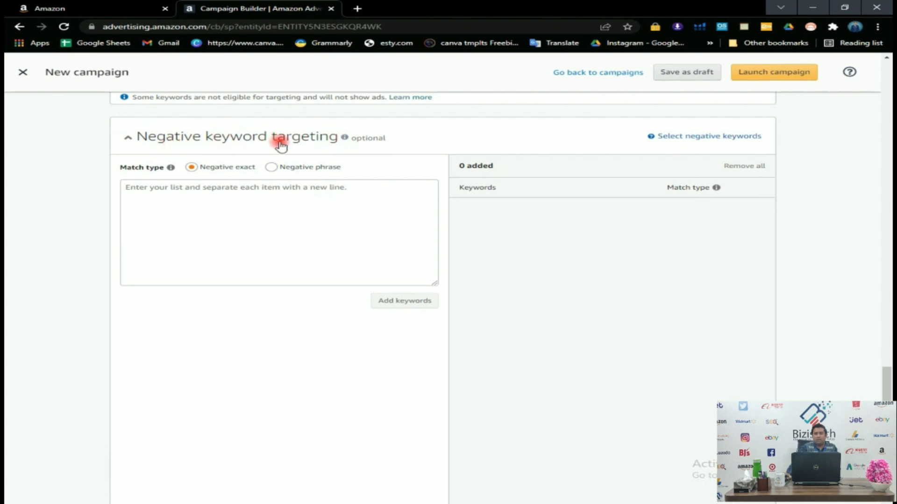
scroll(382, 182, "down", 3)
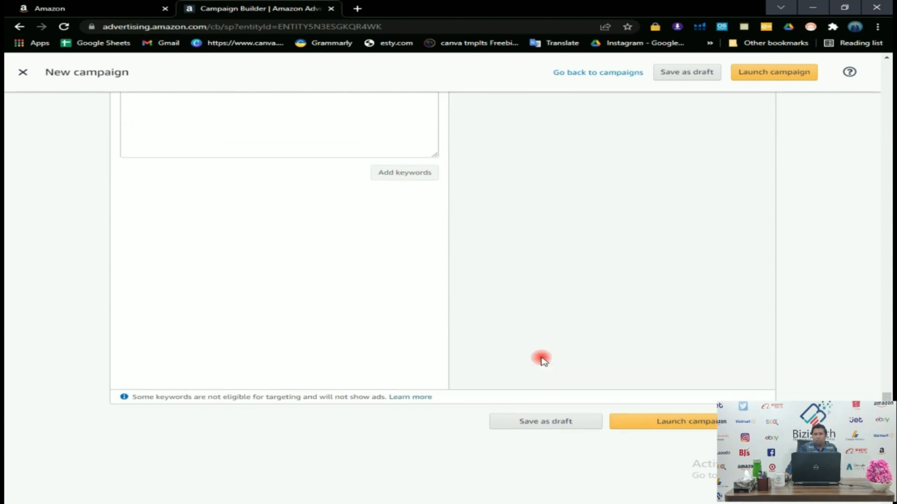
scroll(540, 357, "down", 5)
scroll(542, 359, "up", 6)
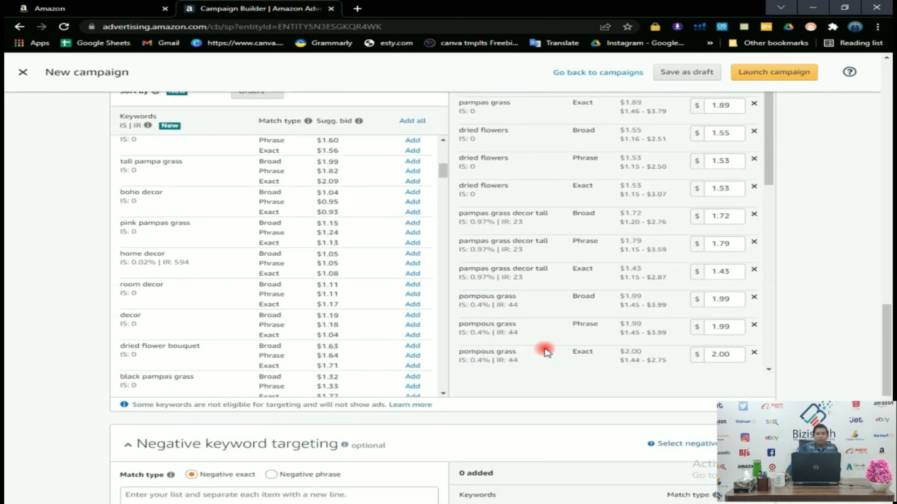
Change the ad group's manual targeting type to product targeting
left_click_drag(887, 356, 887, 273)
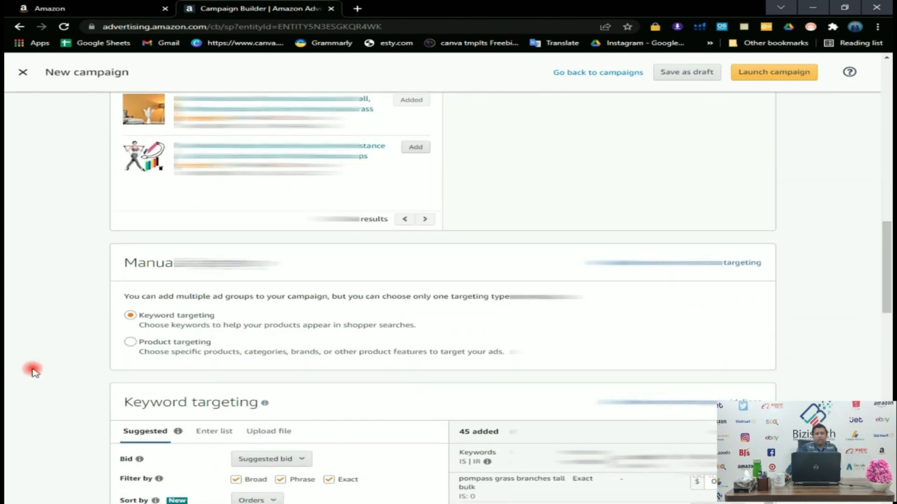
left_click(150, 346)
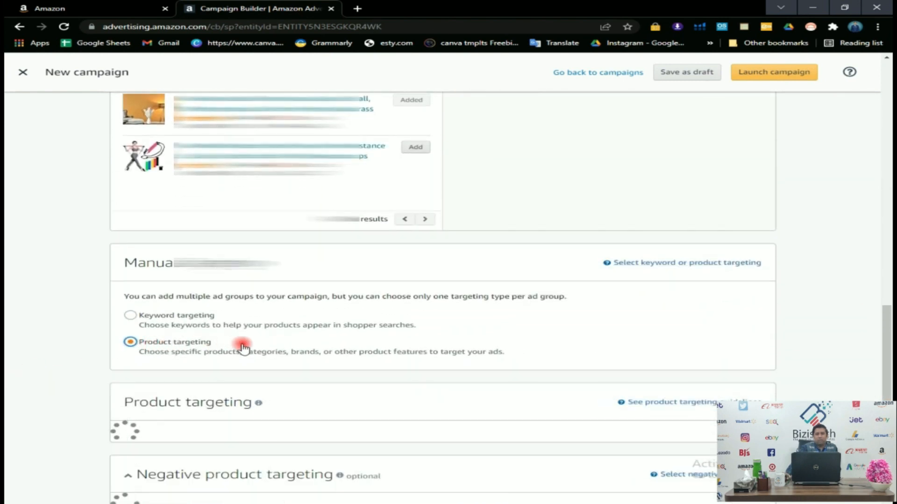
scroll(251, 345, "down", 1)
scroll(251, 345, "down", 1)
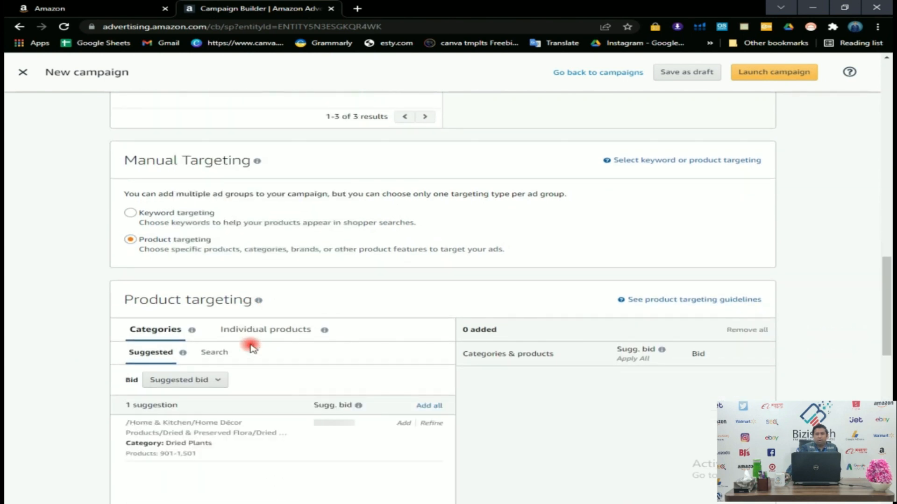
scroll(251, 348, "down", 2)
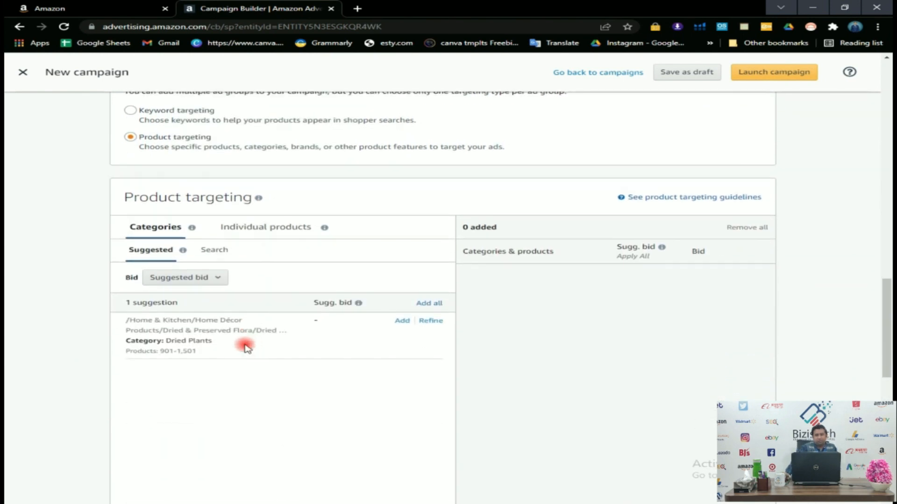
Review the suggested categories, the ASIN list entry and the suggested individual products available for product targeting
left_click(256, 229)
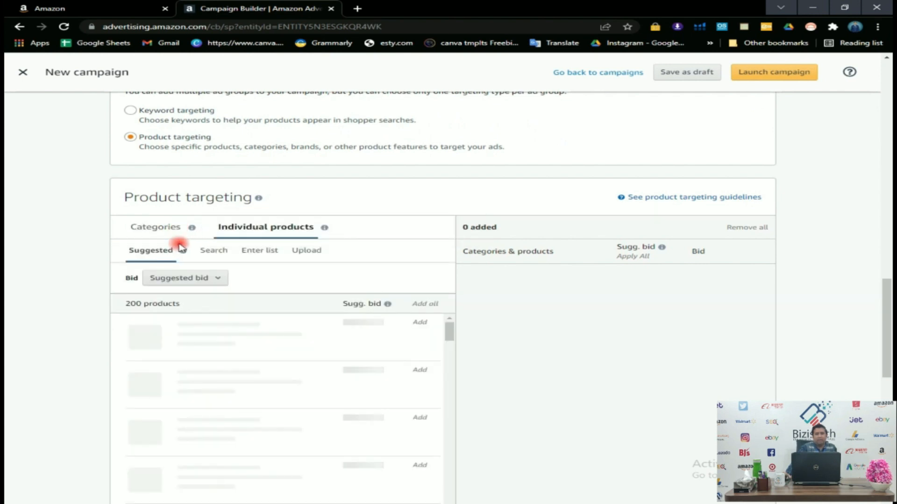
left_click(152, 227)
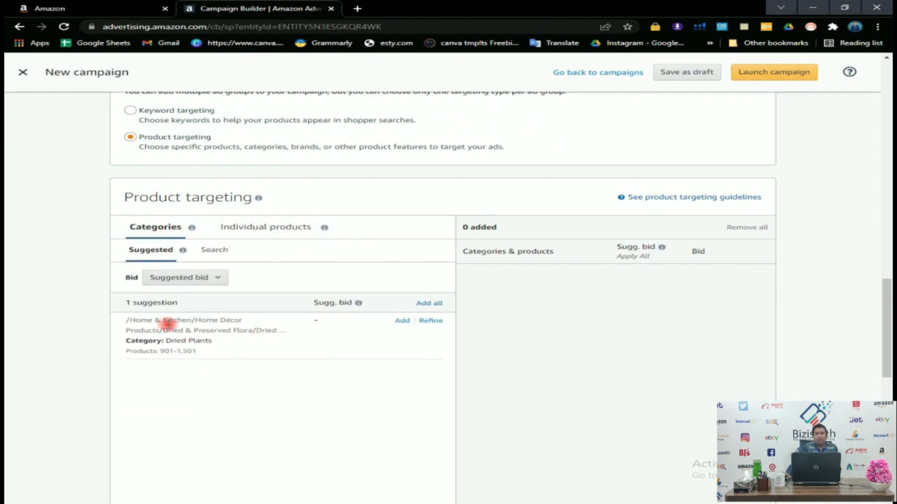
left_click(246, 230)
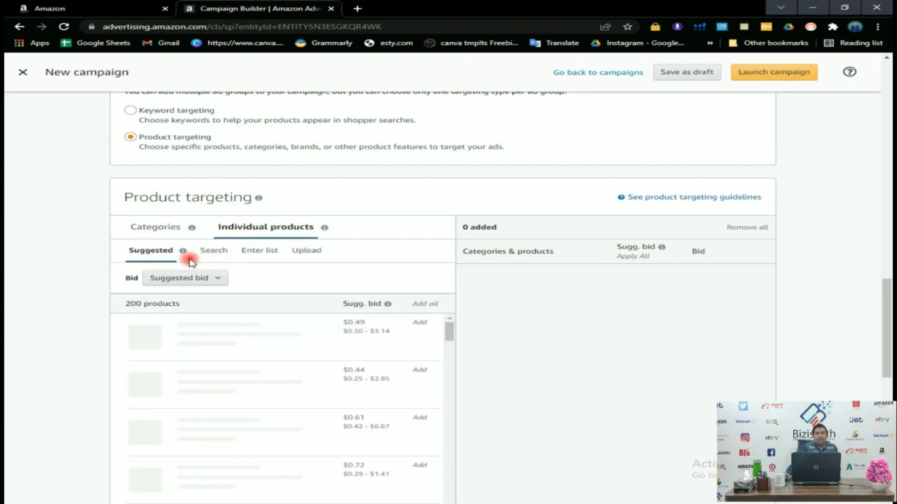
left_click(257, 250)
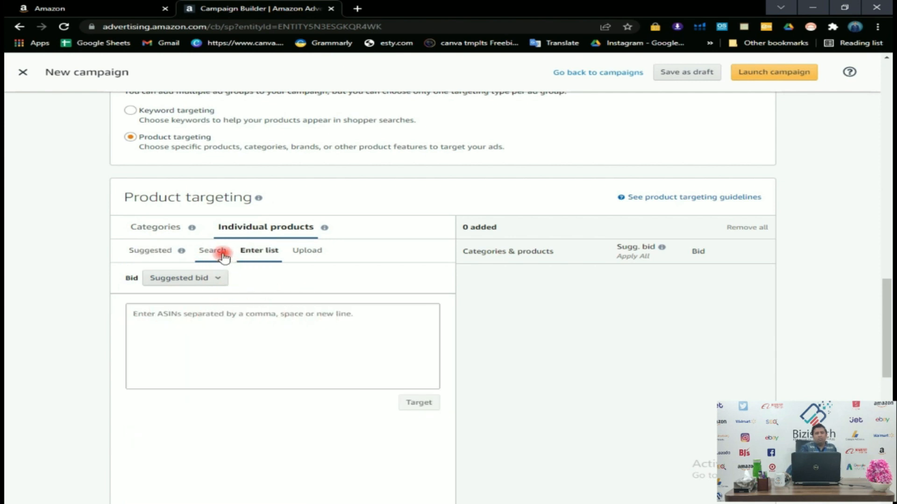
left_click(148, 252)
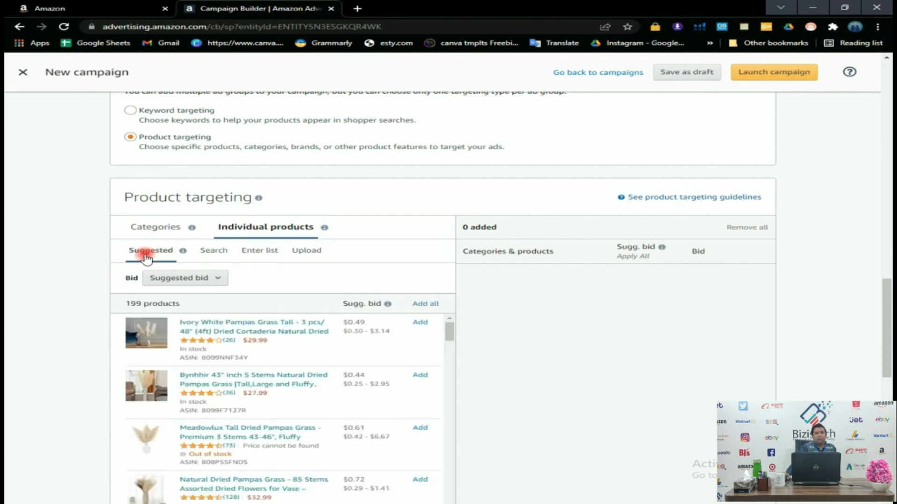
scroll(332, 299, "down", 5)
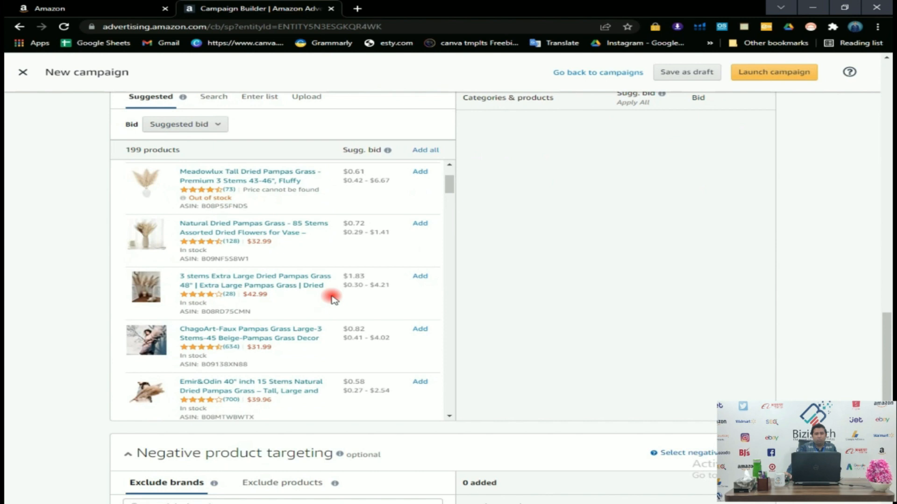
scroll(346, 296, "up", 3)
Add the suggested Ivory White Pampas Grass Tall product (ASIN B099NNF34Y) as a target with the suggested bid of $0.49
left_click_drag(877, 352, 888, 249)
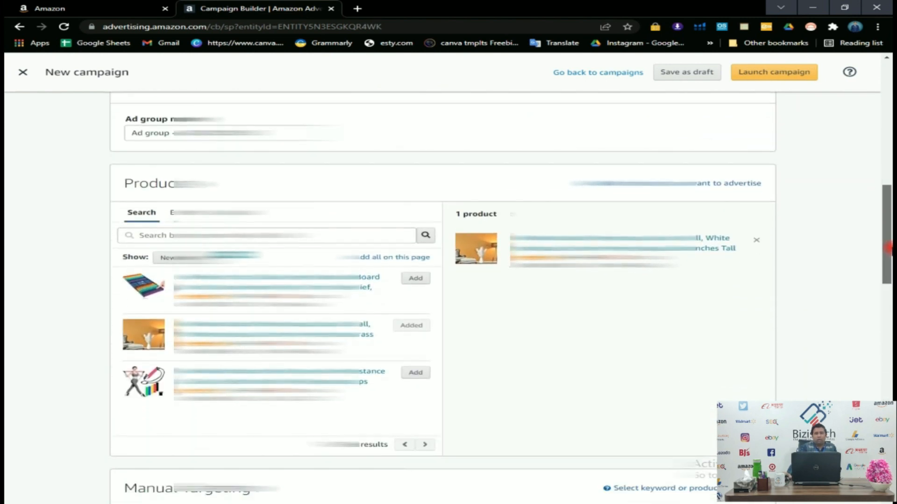
scroll(465, 341, "down", 6)
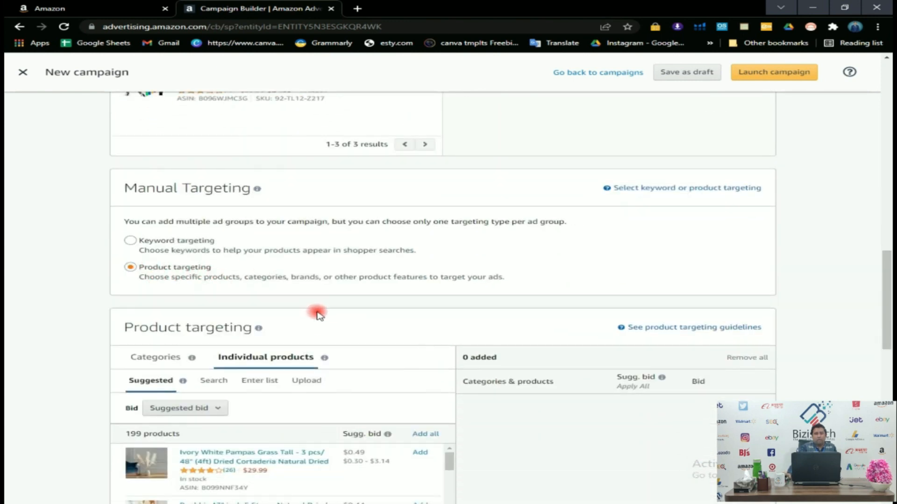
scroll(319, 315, "down", 2)
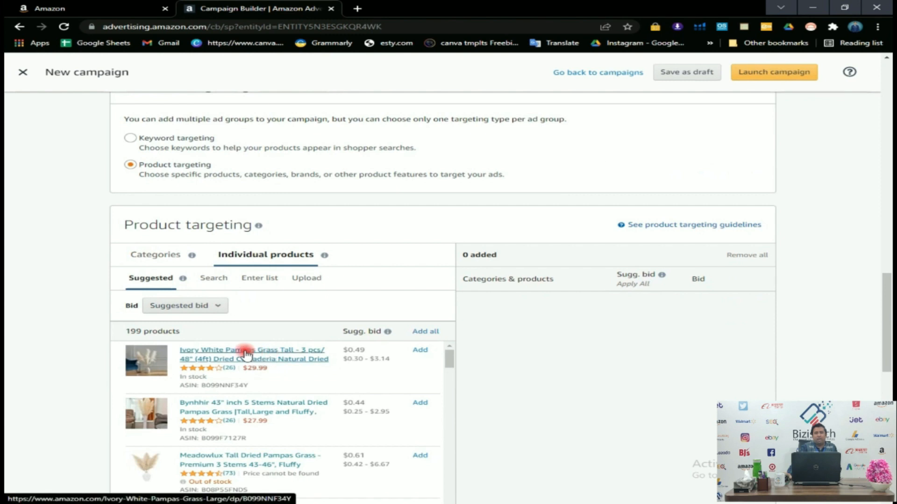
left_click(424, 353)
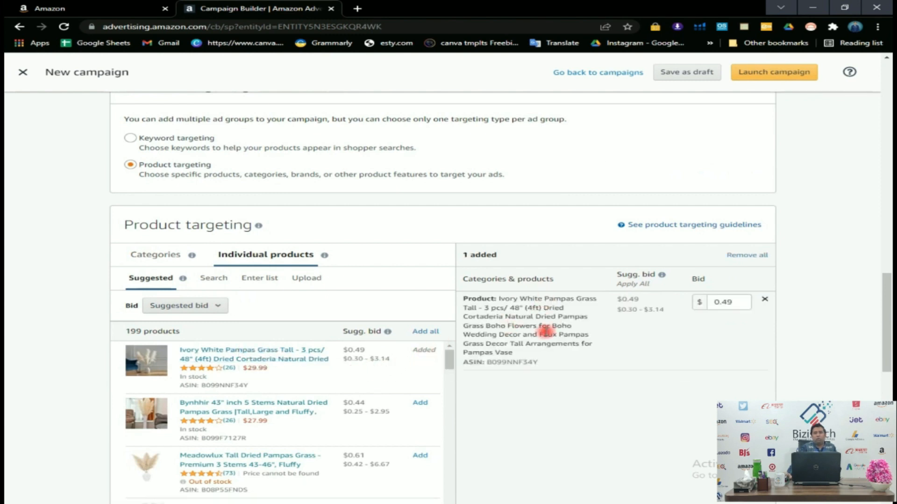
Examine the ASIN list entry for individual products and the negative product targeting options for excluding brands and products
scroll(560, 344, "down", 5)
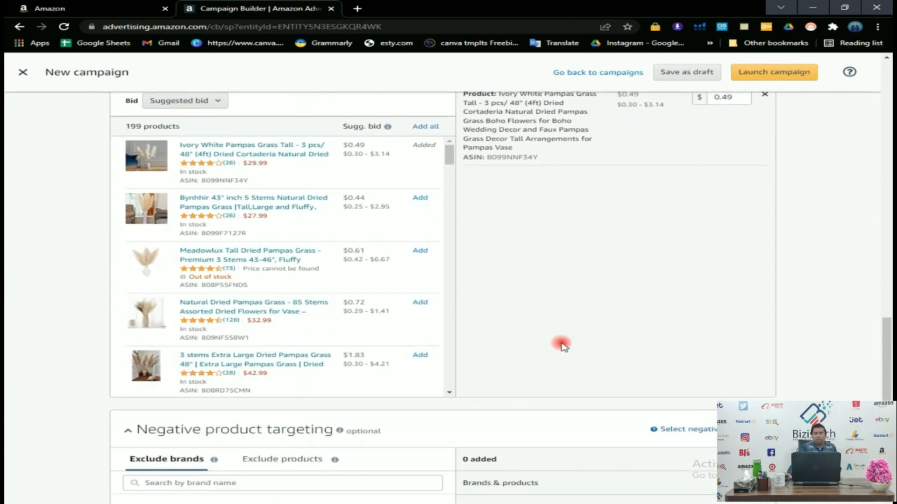
scroll(550, 317, "down", 2)
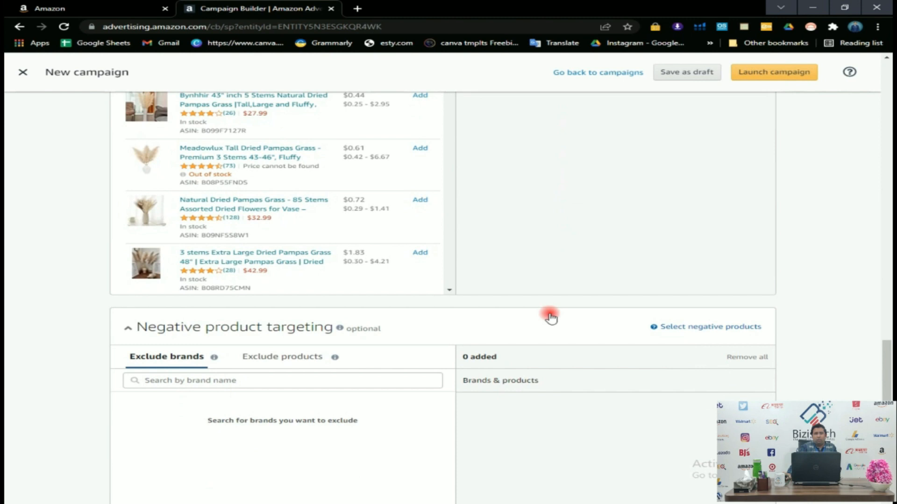
scroll(550, 317, "up", 2)
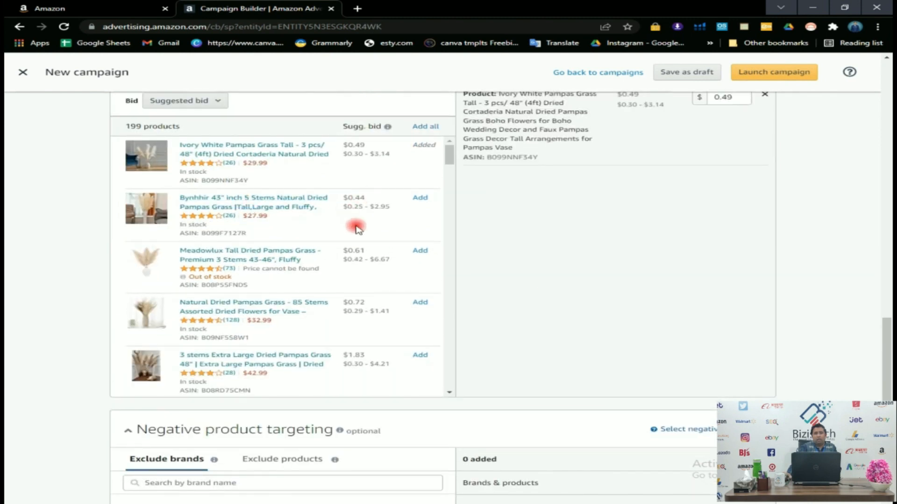
scroll(358, 229, "up", 2)
left_click(251, 179)
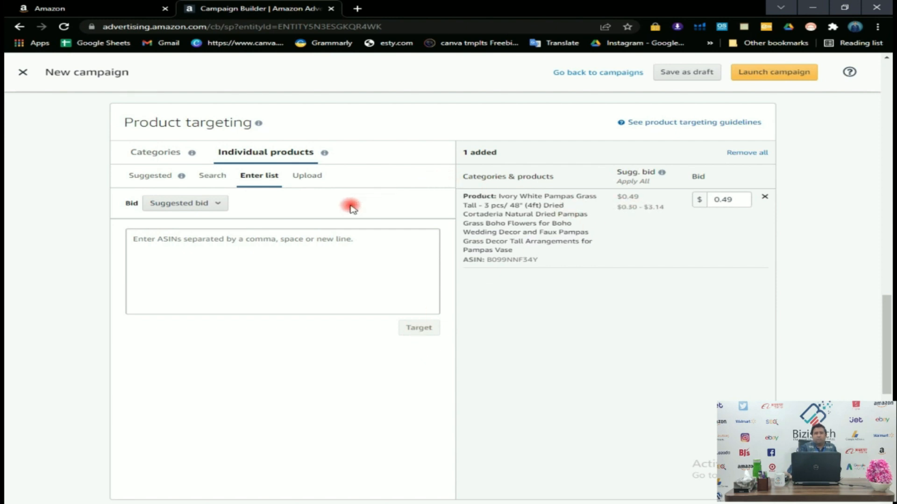
scroll(350, 207, "down", 7)
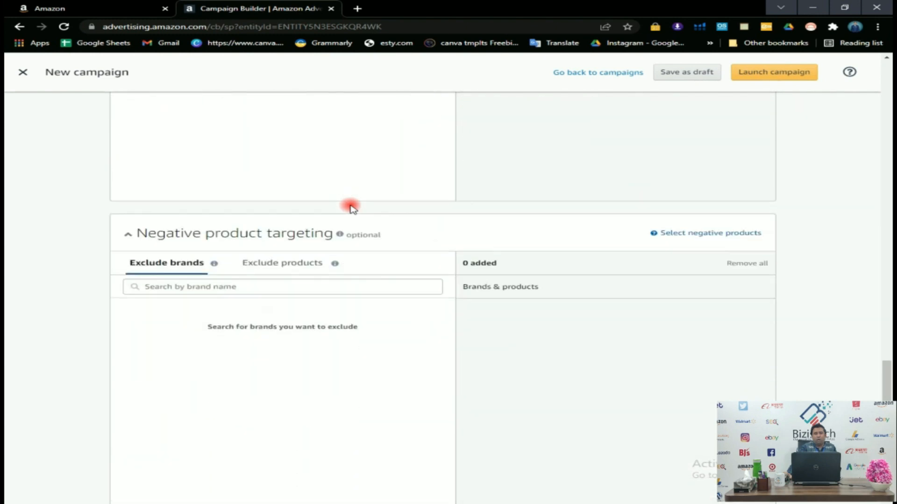
scroll(320, 224, "down", 1)
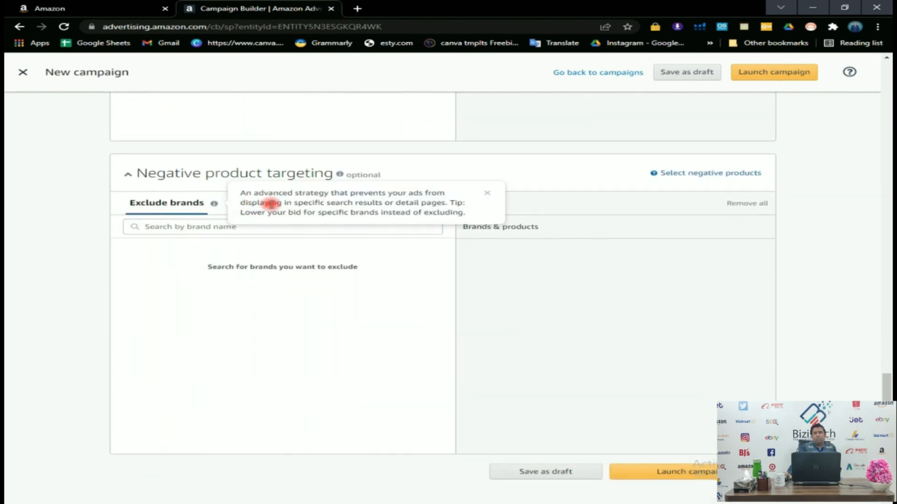
scroll(283, 298, "down", 1)
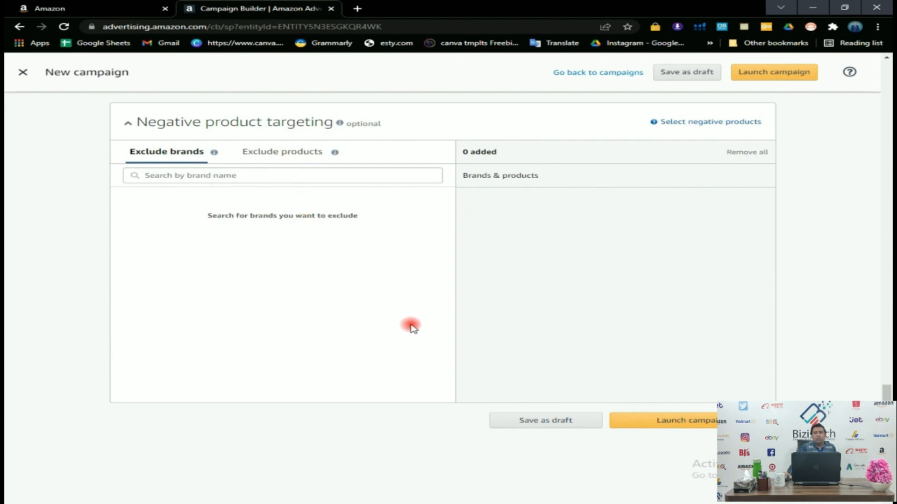
left_click(304, 152)
left_click(190, 156)
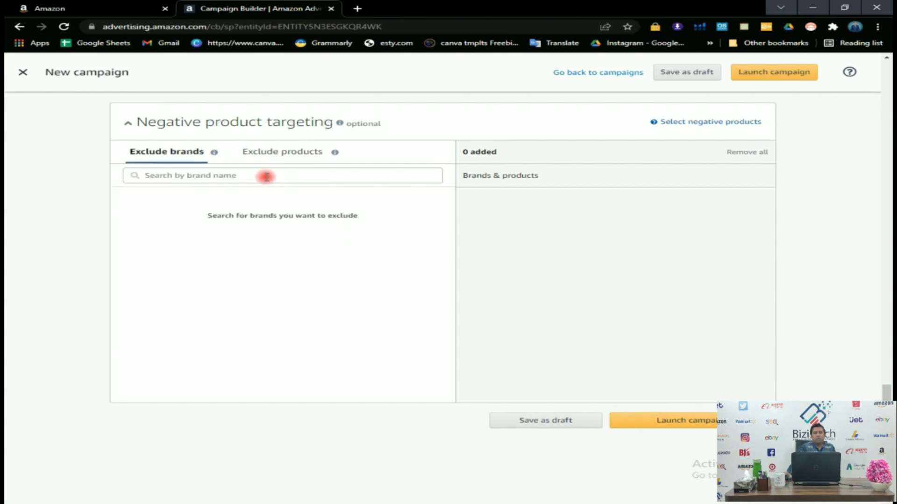